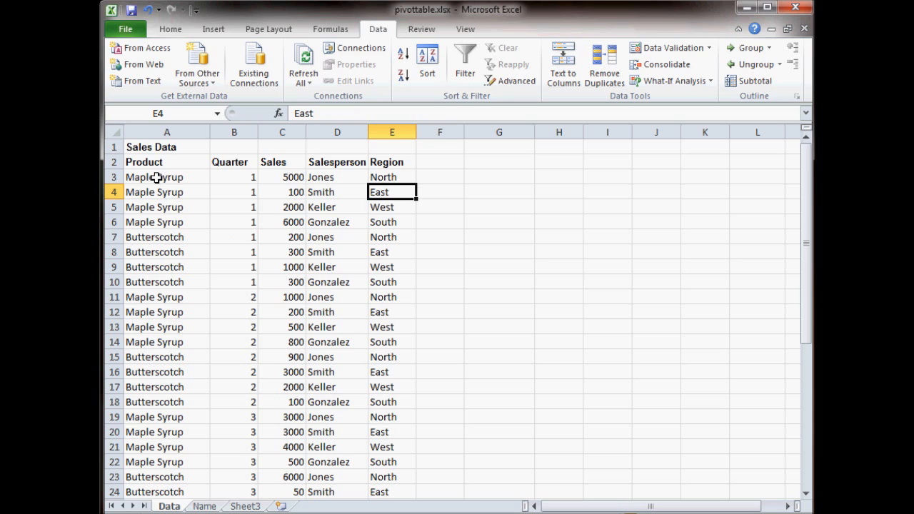
# - Highlight the first sales record in row 3 across its columns
pyautogui.click(158, 178)
pyautogui.click(113, 178)
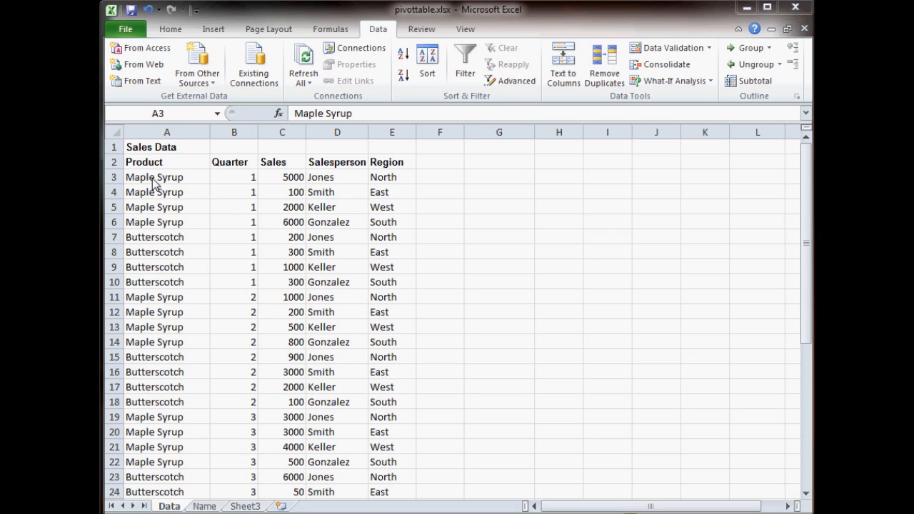
pyautogui.hotkey('shift', 'space')
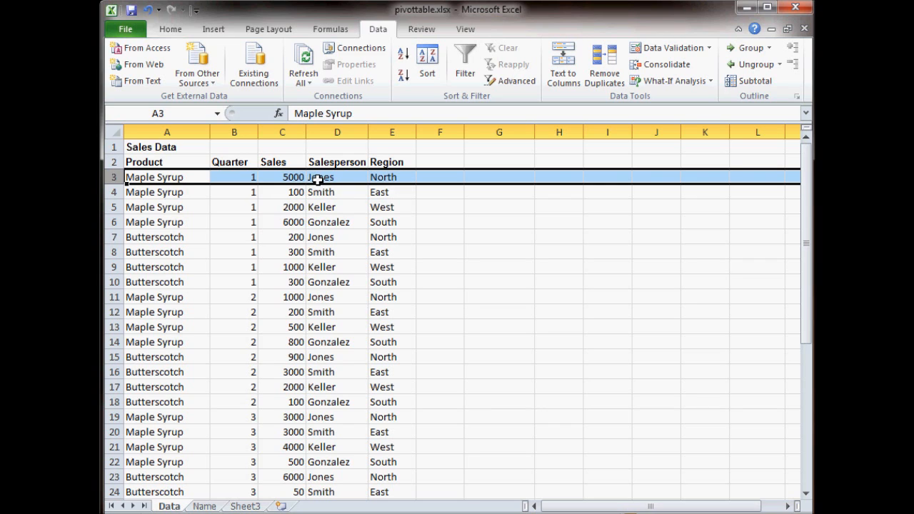
pyautogui.click(387, 177)
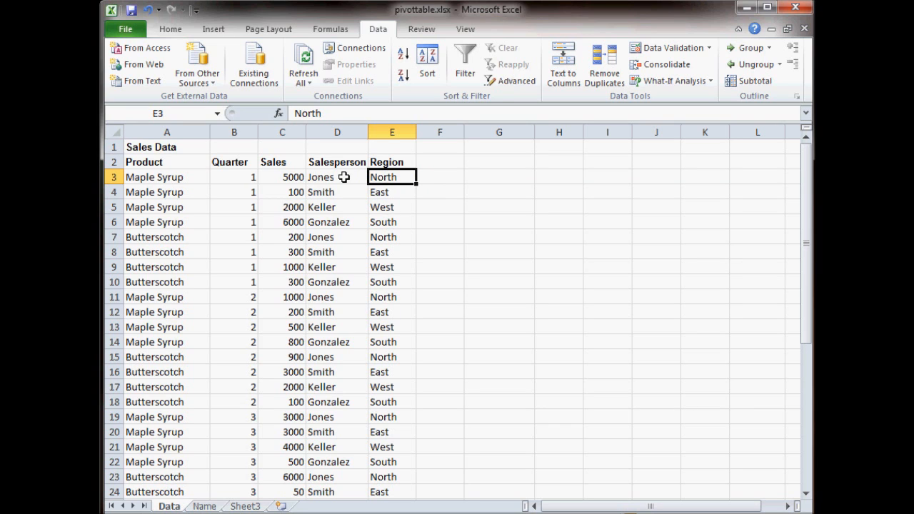
pyautogui.moveTo(182, 177); pyautogui.dragTo(328, 178)
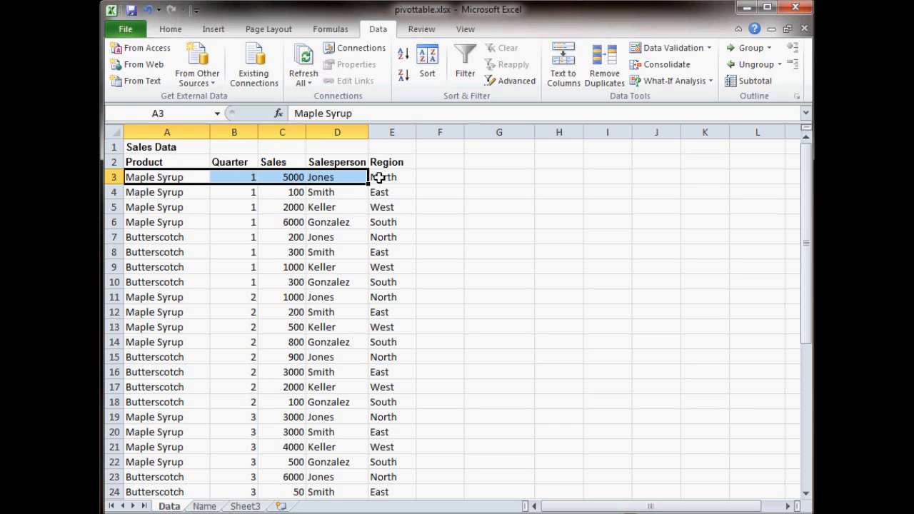
# - Sort the sales data by Region from A to Z and undo the sort
pyautogui.click(377, 179)
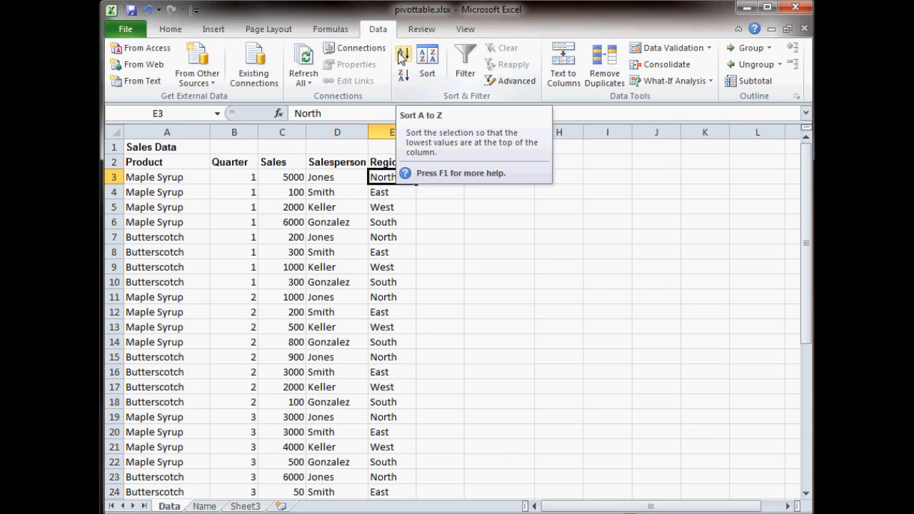
pyautogui.click(403, 57)
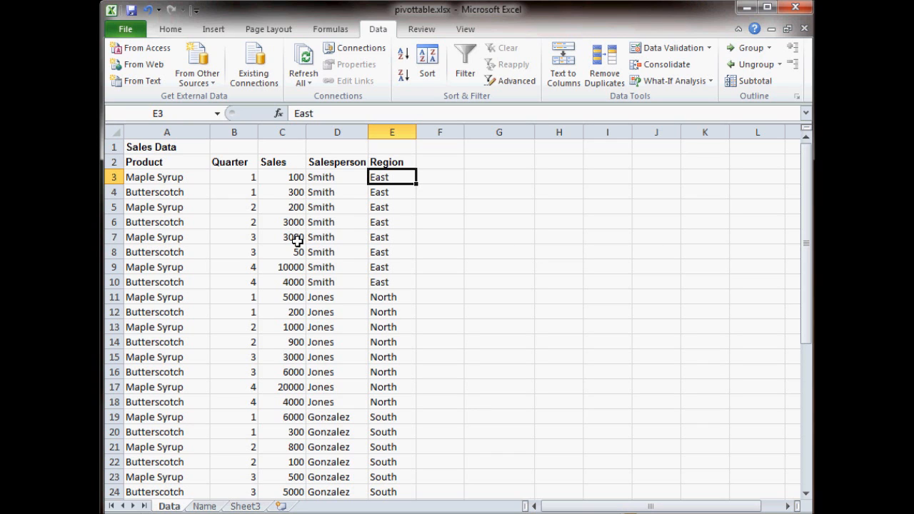
pyautogui.hotkey('ctrl', 'z')
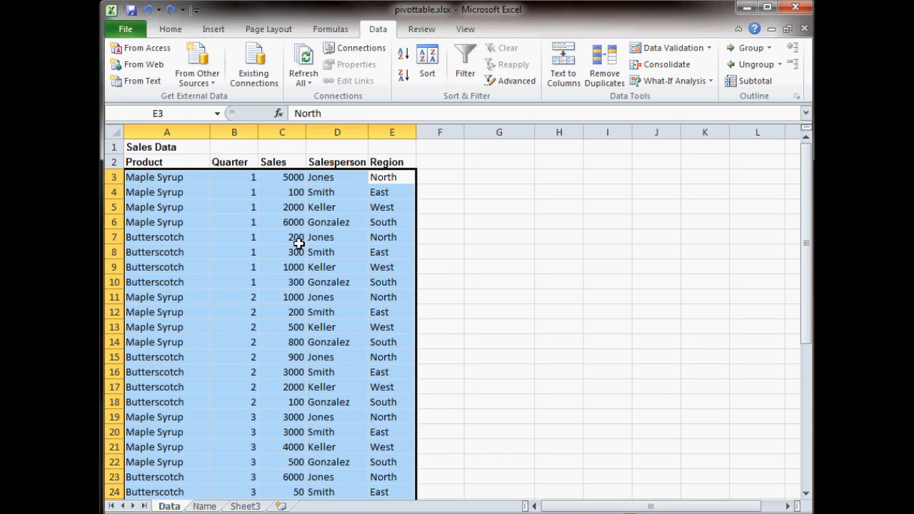
# - Highlight the East region records in rows 16 and 20 to examine how each row's values belong together
pyautogui.click(373, 280)
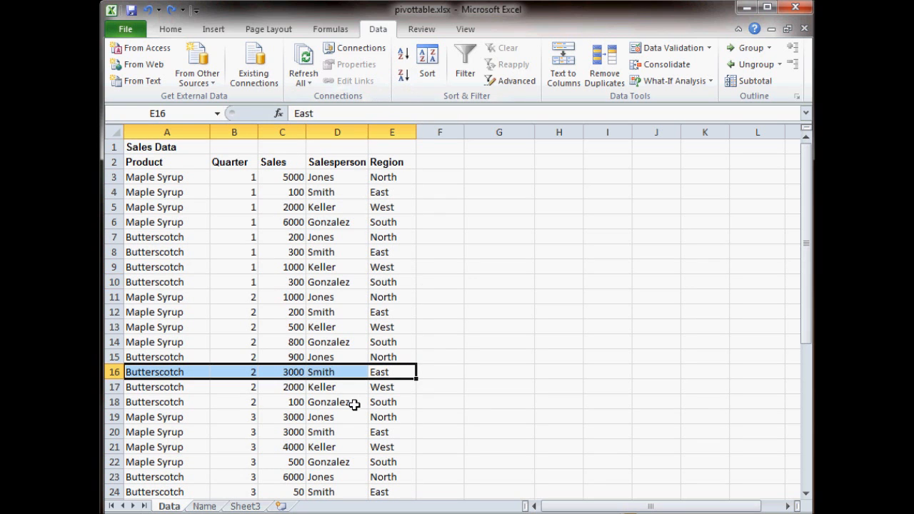
pyautogui.scroll(-1, 351, 398)
pyautogui.moveTo(387, 388); pyautogui.dragTo(192, 387)
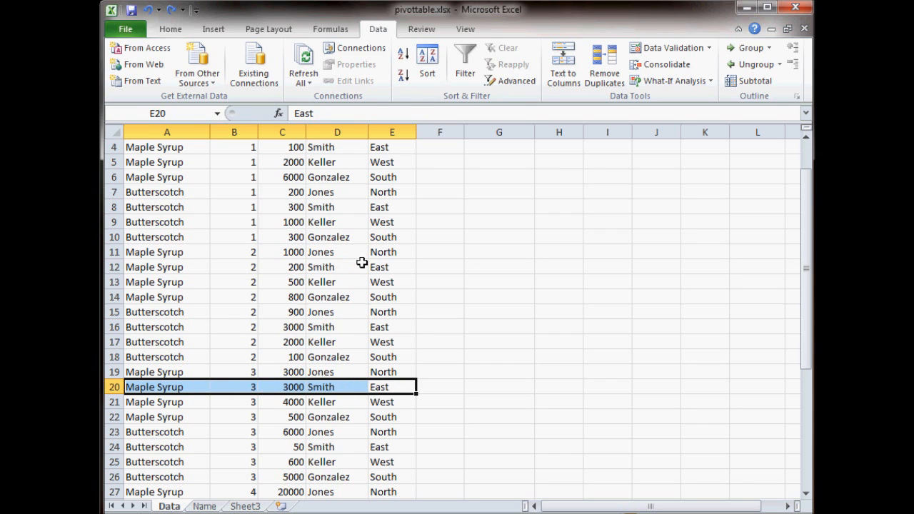
pyautogui.scroll(1, 363, 263)
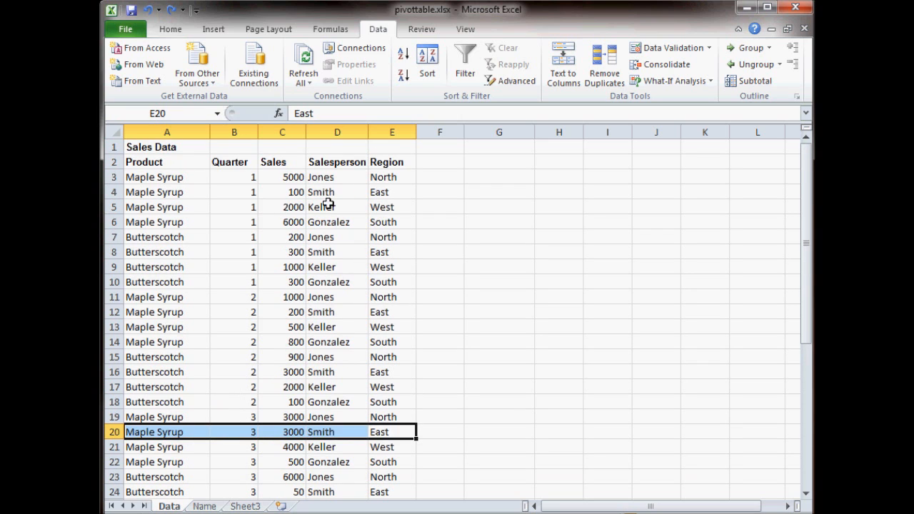
# - Sort the sales data by Region from A to Z, and re-sort it by Sales from smallest to largest
pyautogui.click(385, 182)
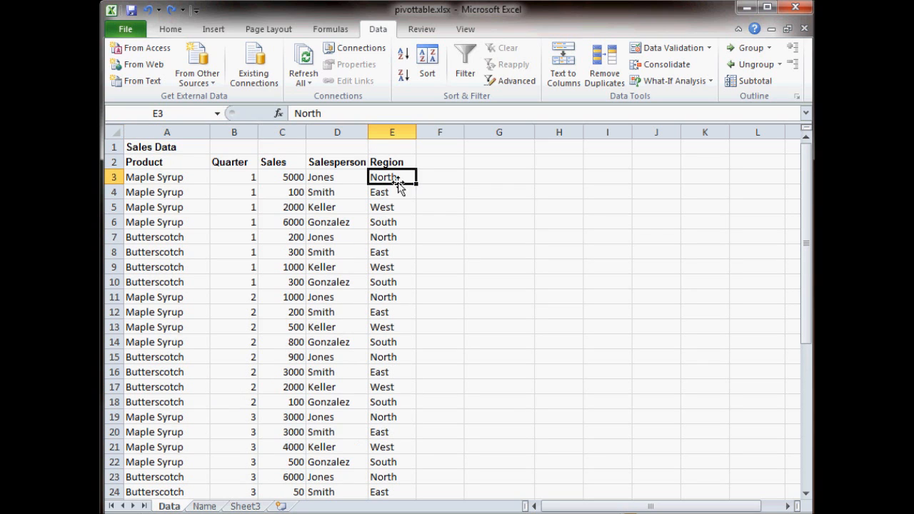
pyautogui.click(403, 56)
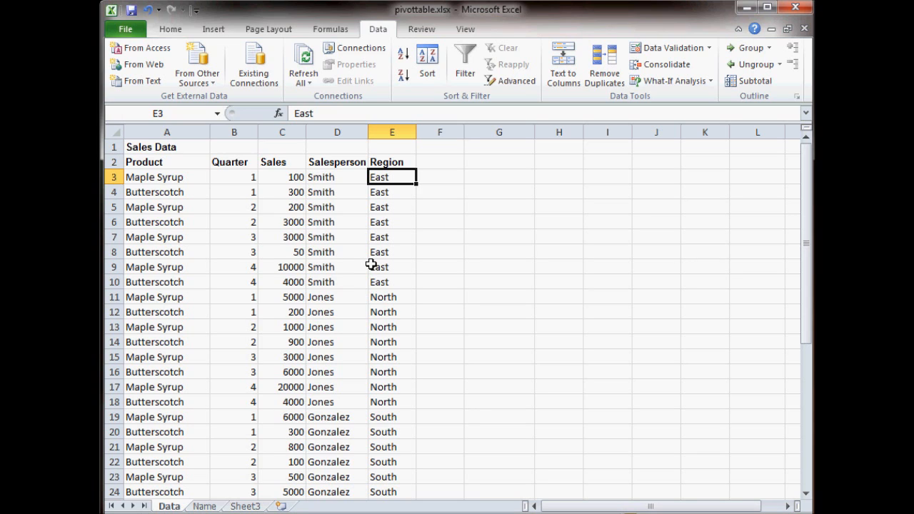
pyautogui.click(298, 176)
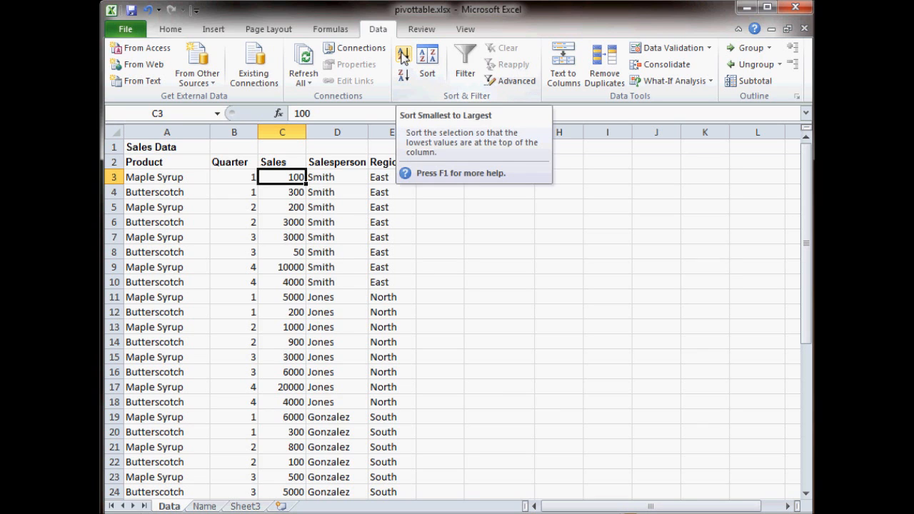
pyautogui.click(404, 56)
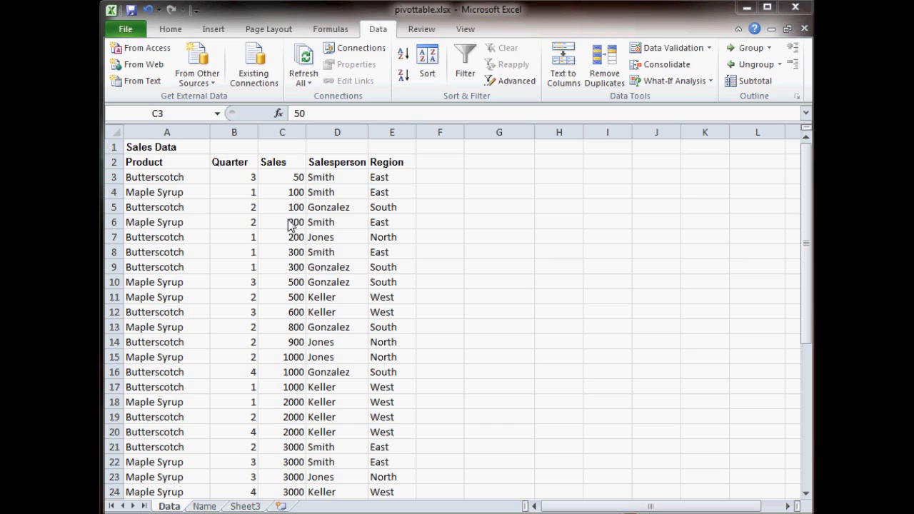
# - Start a custom sort of the sales data with Product, A to Z, as its first level
pyautogui.click(427, 74)
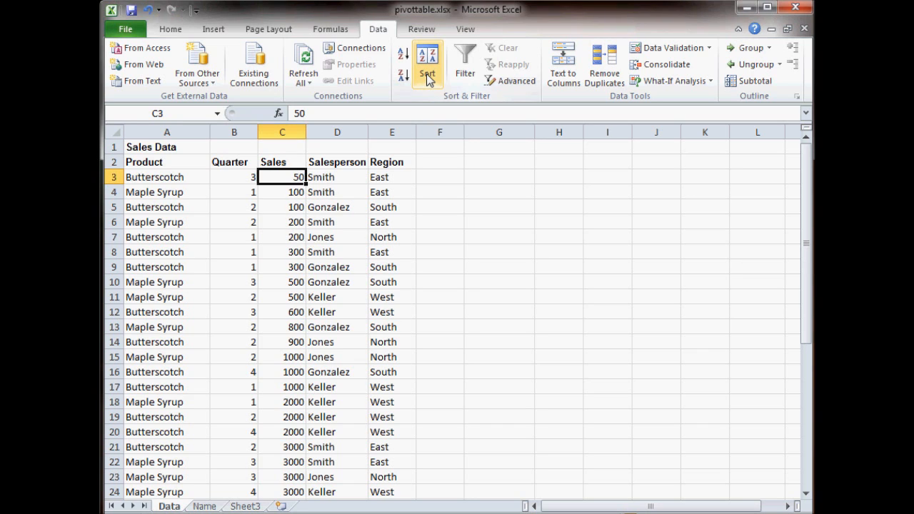
pyautogui.click(427, 74)
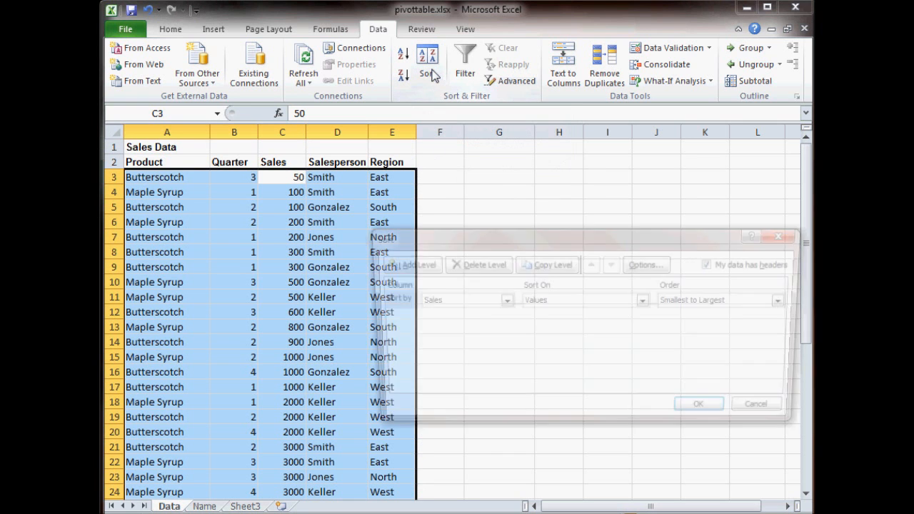
pyautogui.moveTo(473, 242); pyautogui.dragTo(457, 195)
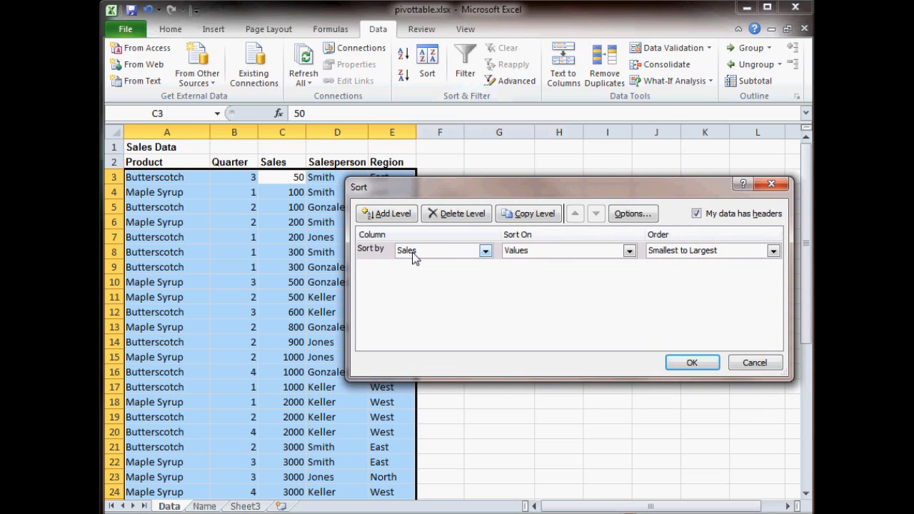
pyautogui.click(485, 251)
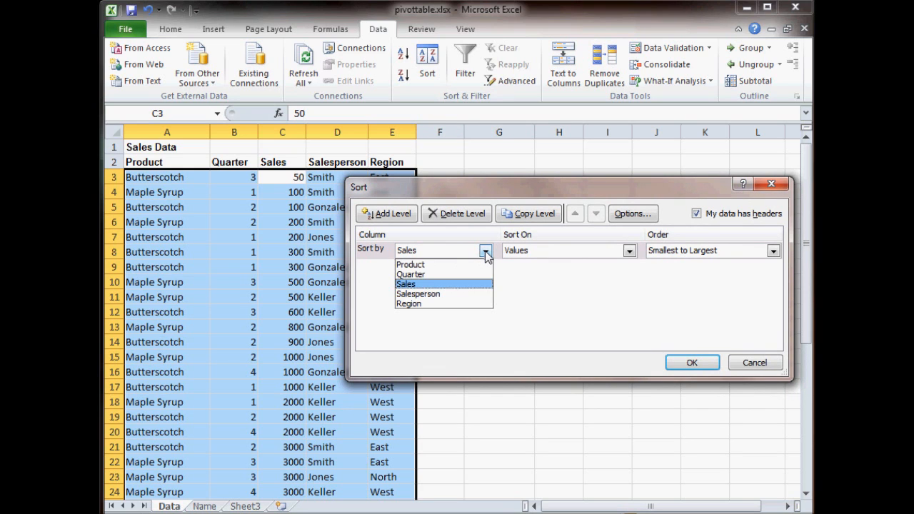
pyautogui.click(437, 265)
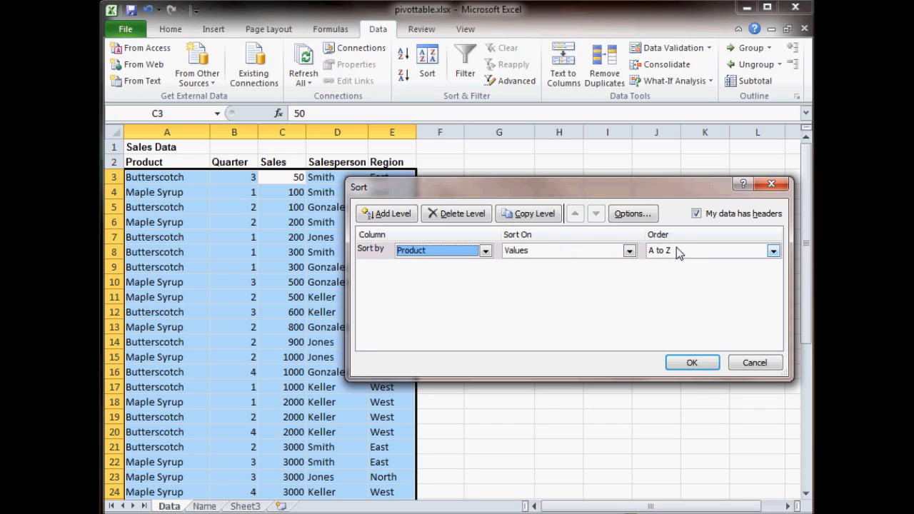
# - Add a second sort level for Sales, ordered Largest to Smallest, and apply the custom sort
pyautogui.click(386, 215)
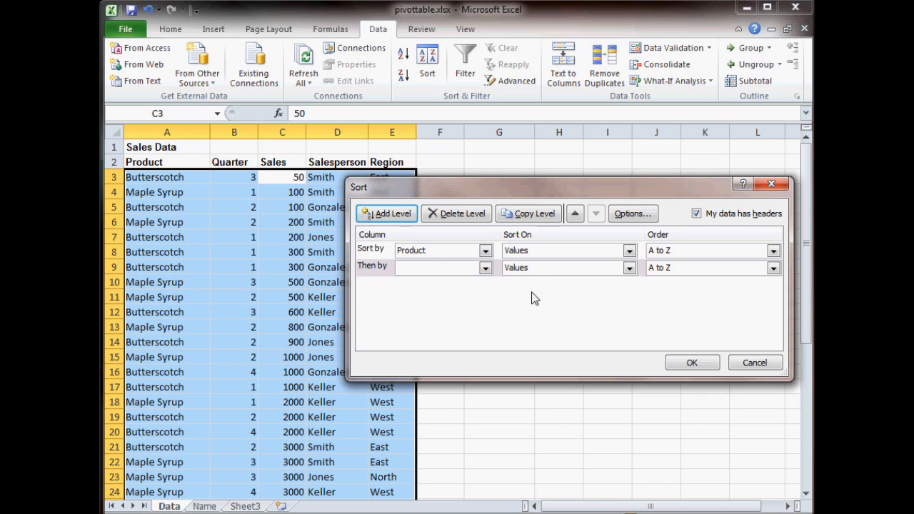
pyautogui.click(485, 269)
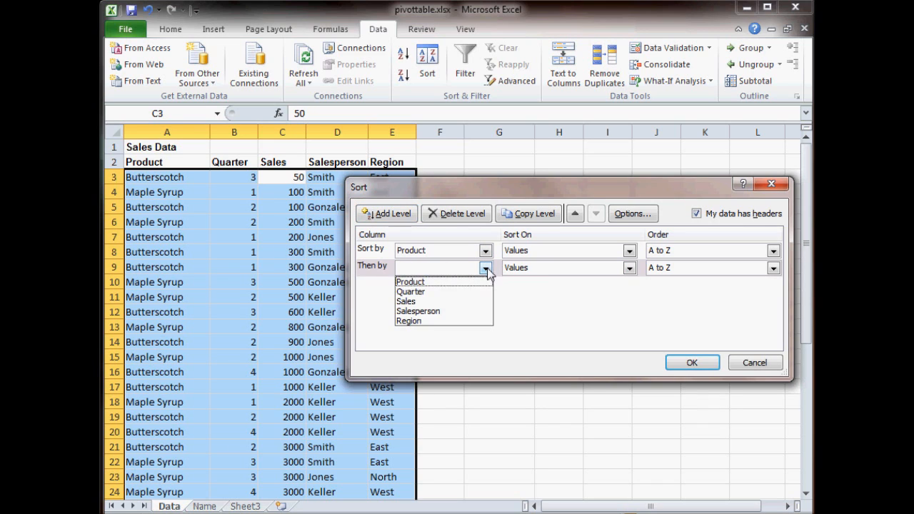
pyautogui.click(453, 301)
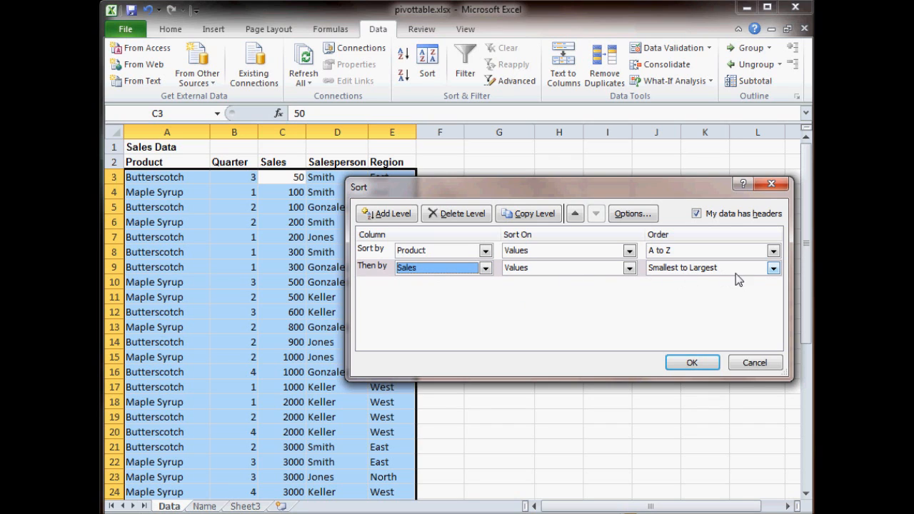
pyautogui.click(773, 269)
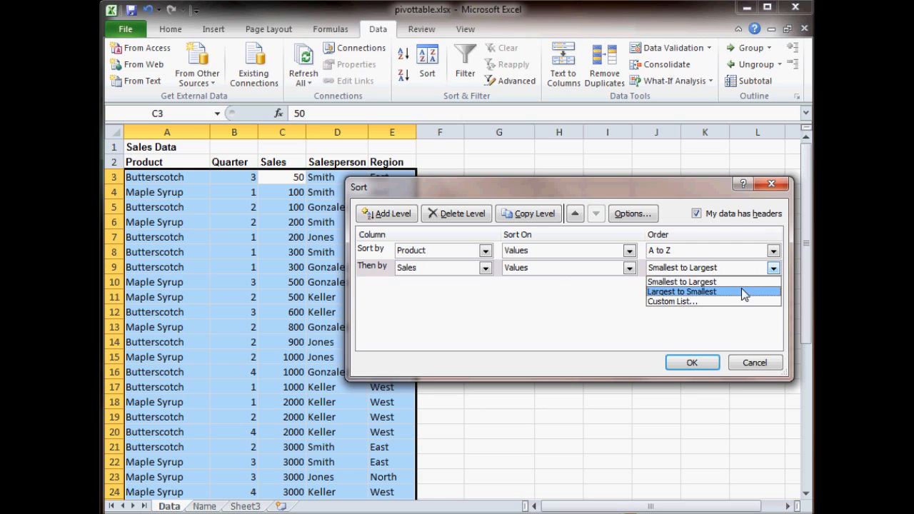
pyautogui.click(739, 291)
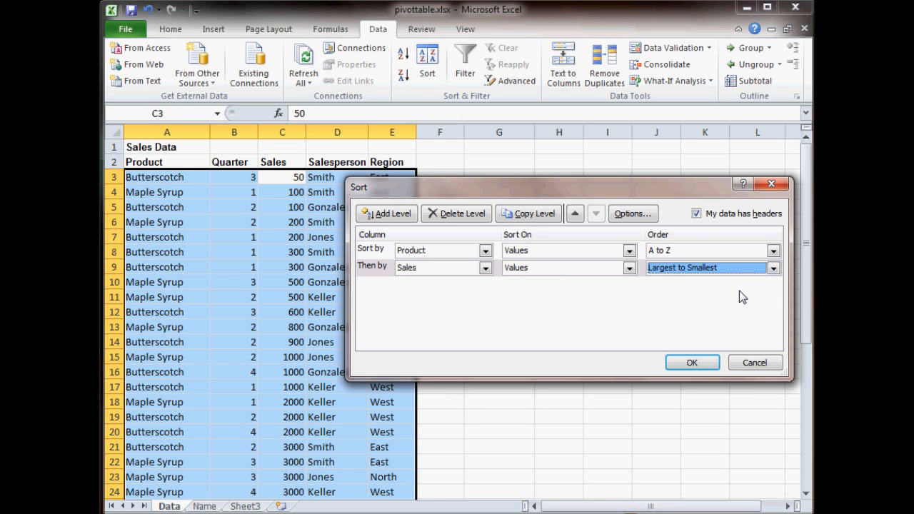
pyautogui.click(692, 362)
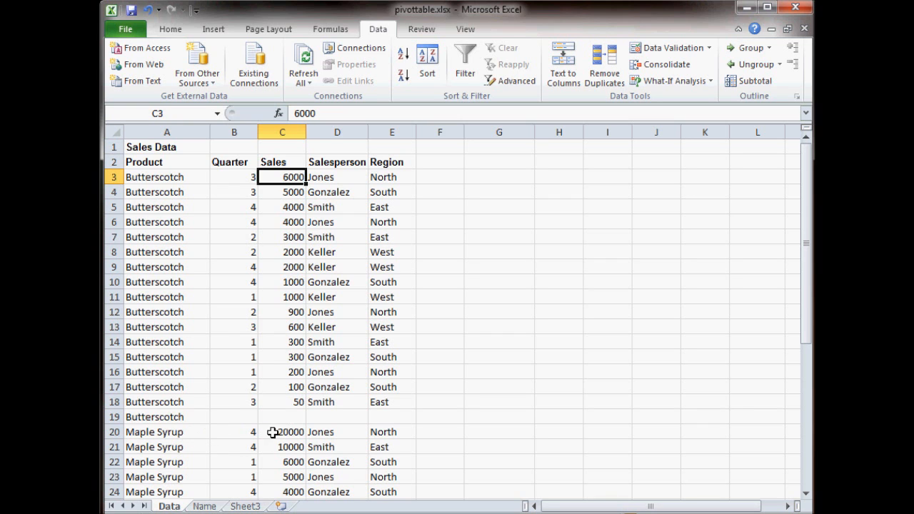
# - Examine the sorted list from the Butterscotch records down to the last Maple Syrup record
pyautogui.scroll(-5, 336, 427)
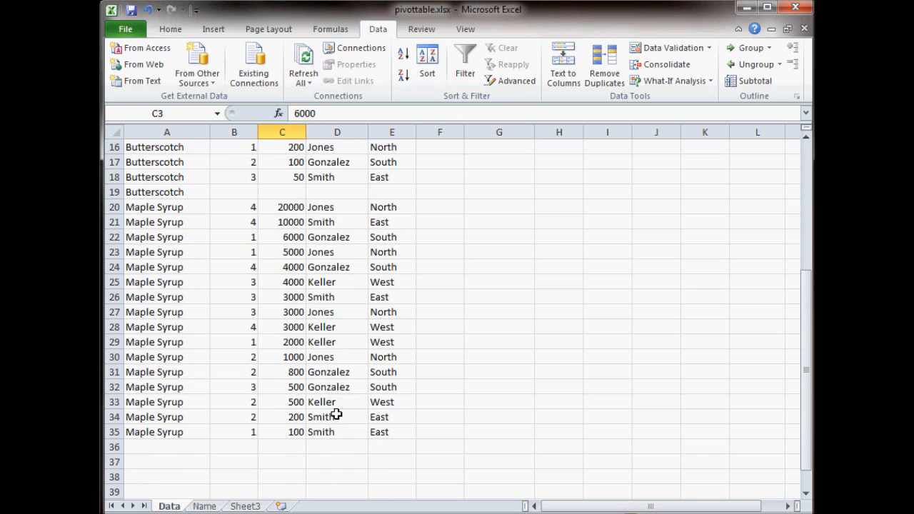
pyautogui.scroll(5, 336, 414)
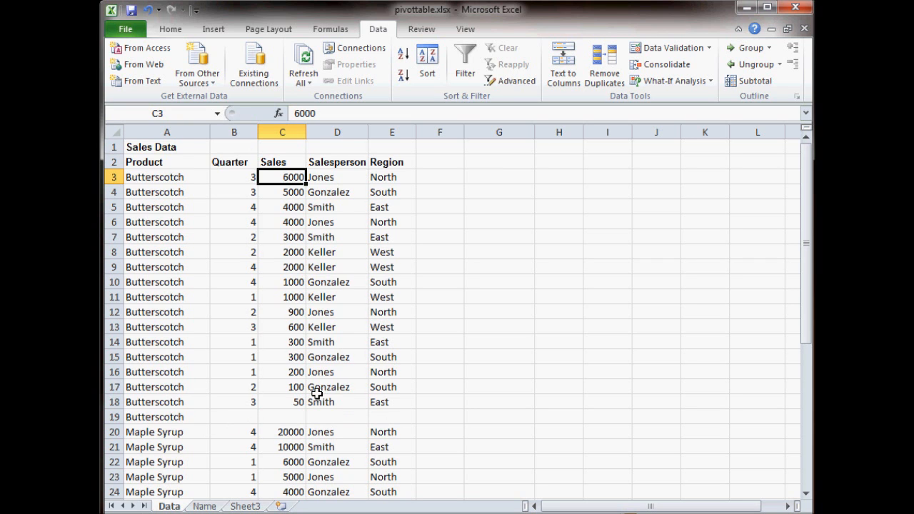
pyautogui.scroll(-1, 316, 393)
pyautogui.scroll(-5, 305, 370)
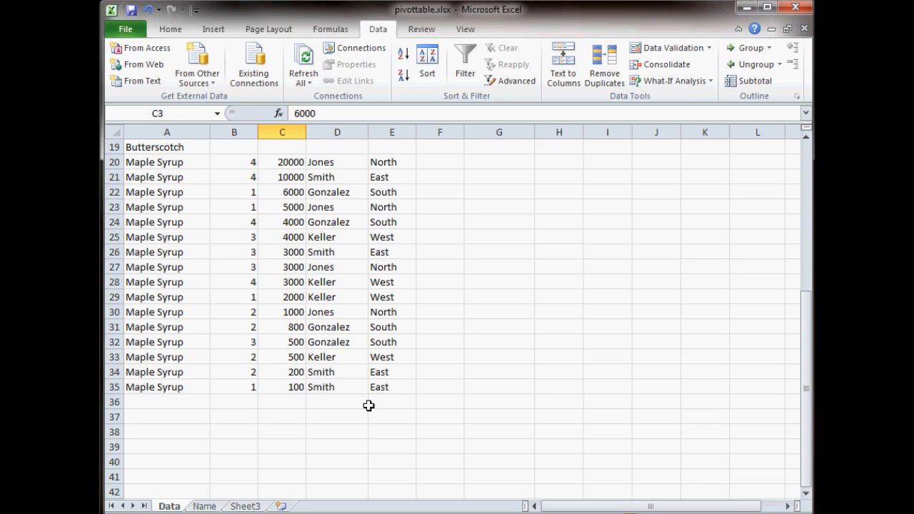
pyautogui.scroll(4, 436, 375)
# - Fill cells G3 to G18 with the number series 1 to 16, separate from the sales table
pyautogui.moveTo(490, 237); pyautogui.dragTo(493, 343)
pyautogui.click(487, 237)
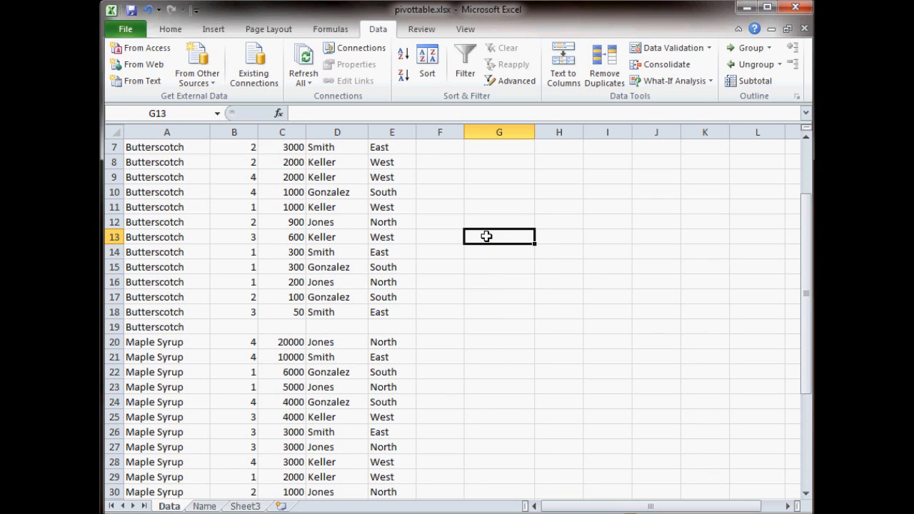
pyautogui.scroll(2, 486, 236)
pyautogui.click(496, 178)
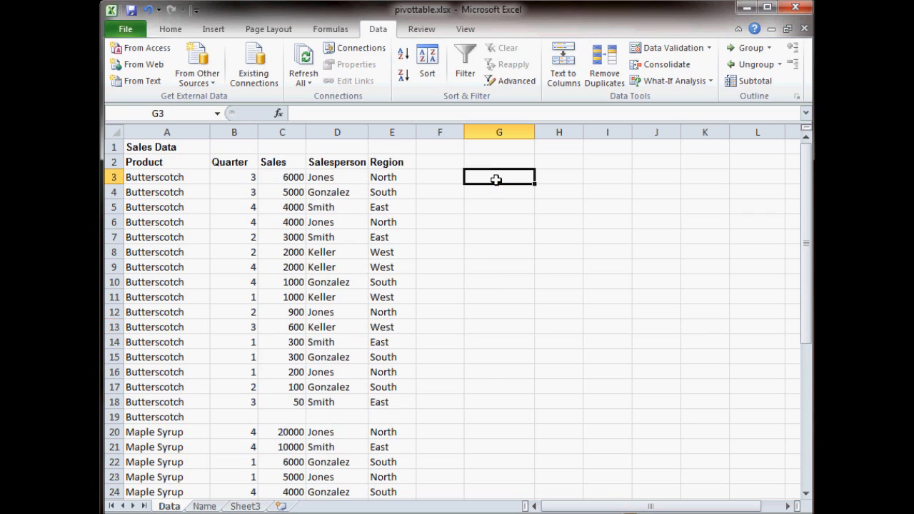
pyautogui.write('1')
pyautogui.press('Return')
pyautogui.write('2')
pyautogui.press('Return')
pyautogui.write('3')
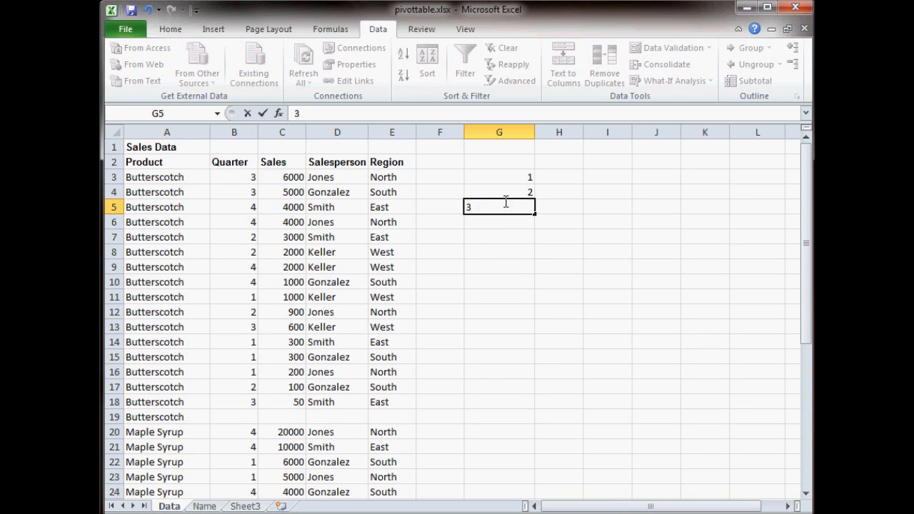
pyautogui.moveTo(509, 186); pyautogui.dragTo(528, 407)
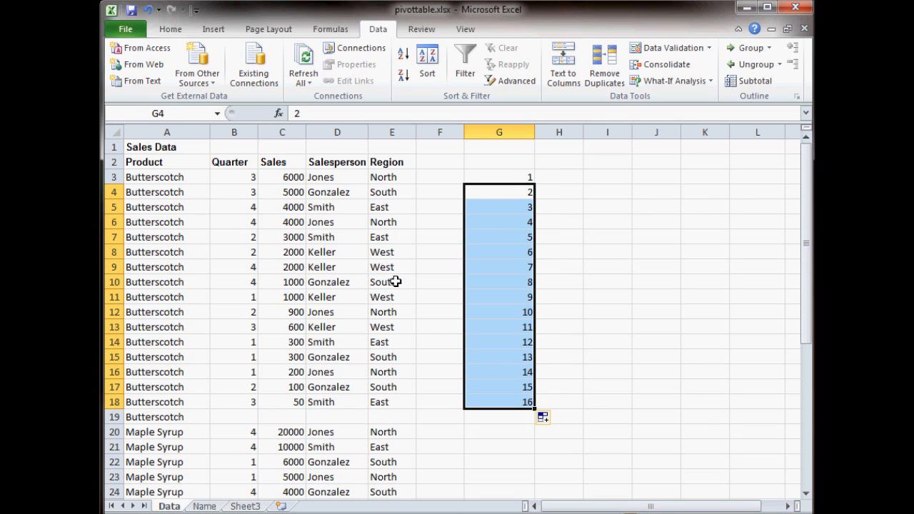
# - Sort the sales table by Sales from smallest to largest and select the records in A2:E33
pyautogui.click(286, 180)
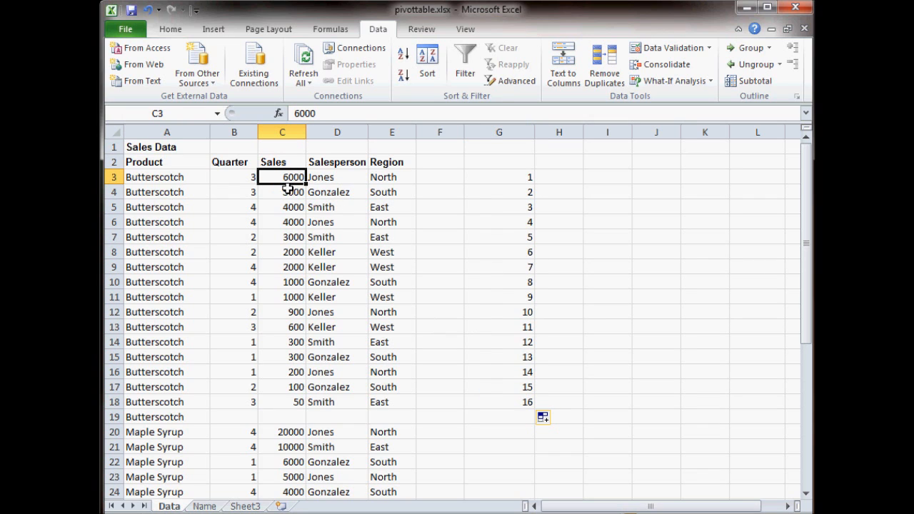
pyautogui.click(404, 59)
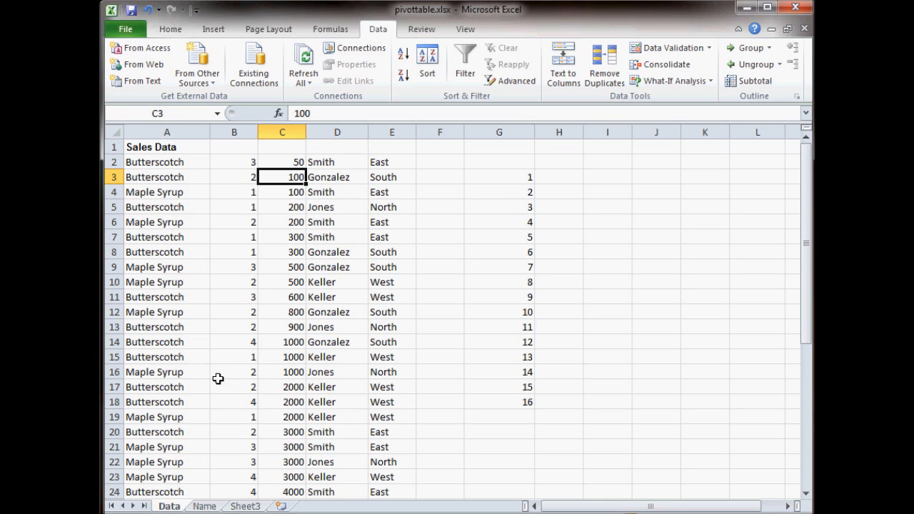
pyautogui.moveTo(153, 163)
pyautogui.mouseDown()
pyautogui.moveTo(286, 191)
pyautogui.moveTo(371, 374)
pyautogui.moveTo(373, 510)
pyautogui.moveTo(388, 447)
pyautogui.mouseUp()
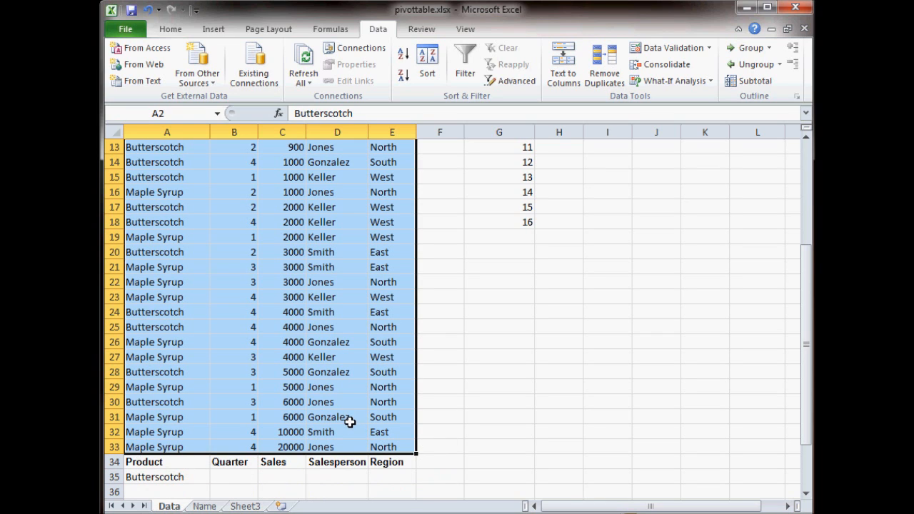
# - Try to sort the sales table by Sales from smallest to largest, check where the headers land, and undo the sort
pyautogui.scroll(4, 348, 412)
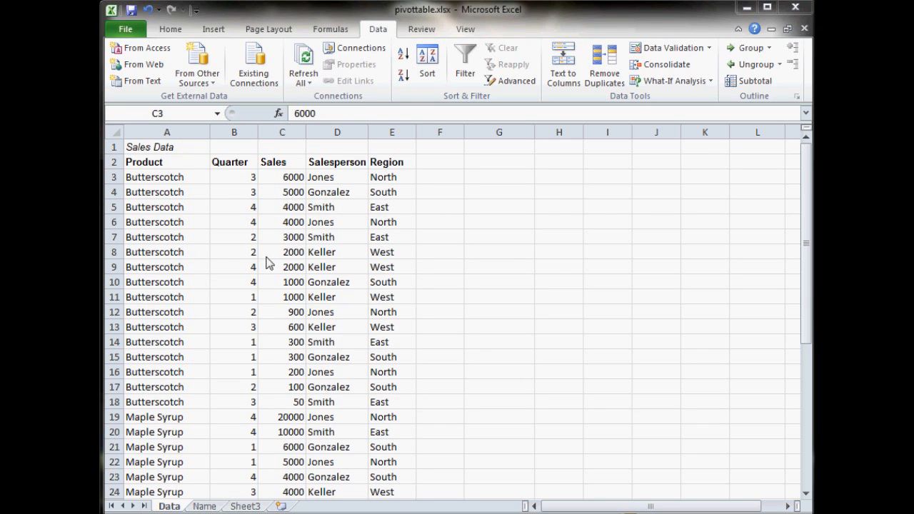
pyautogui.click(294, 177)
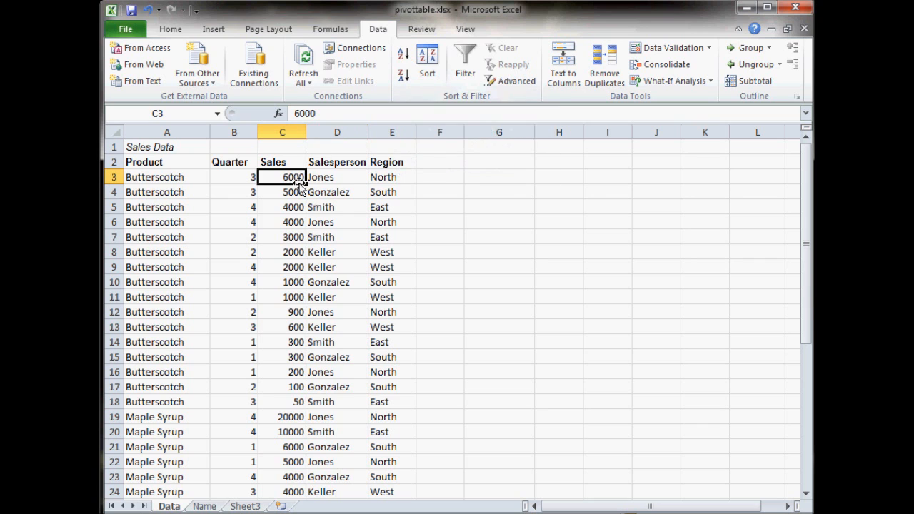
pyautogui.click(404, 57)
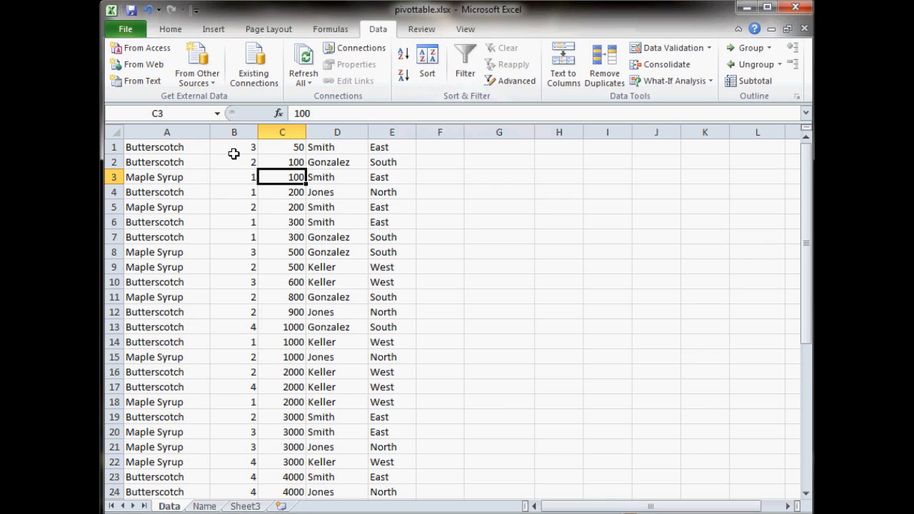
pyautogui.scroll(-5, 259, 199)
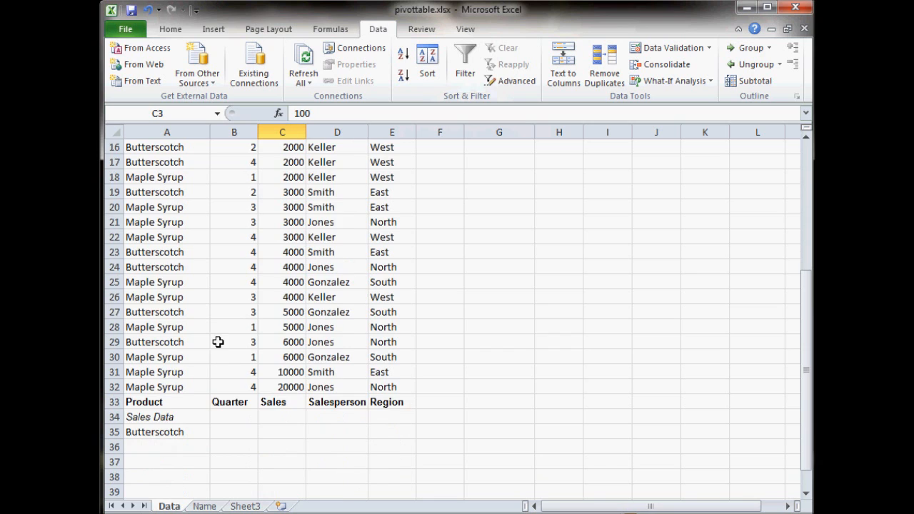
pyautogui.scroll(5, 219, 336)
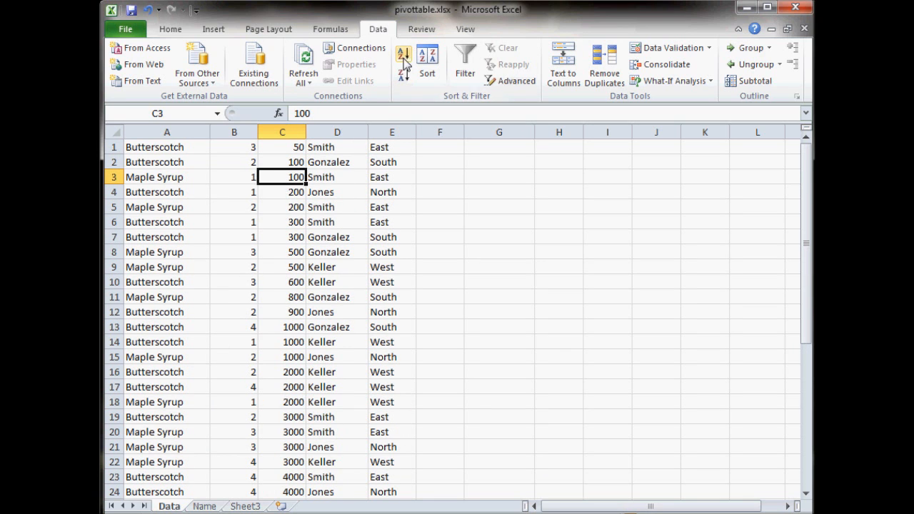
pyautogui.click(149, 10)
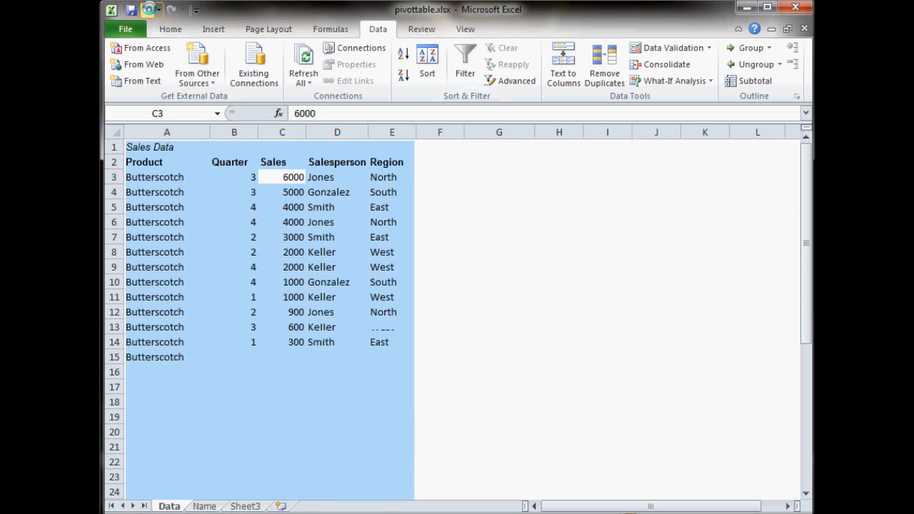
# - Try marking the data as having headers in the custom sort, and cancel the sort
pyautogui.click(272, 197)
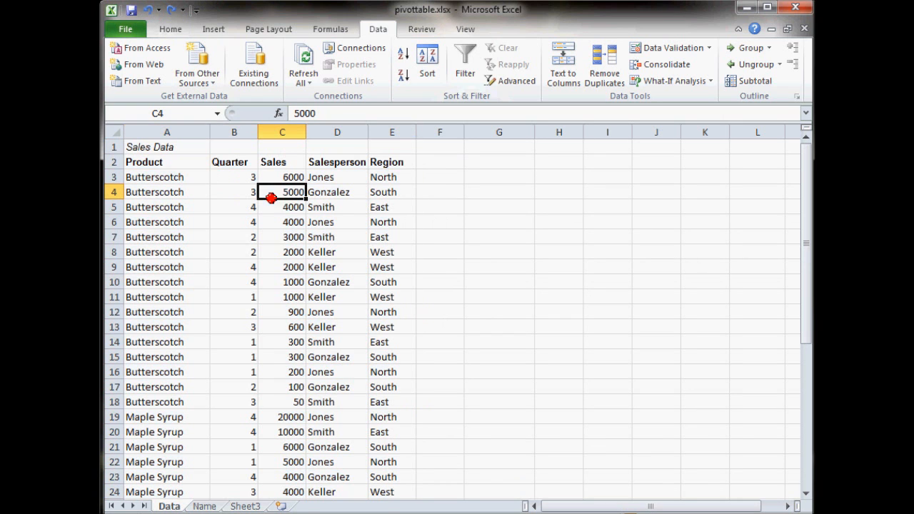
pyautogui.click(429, 64)
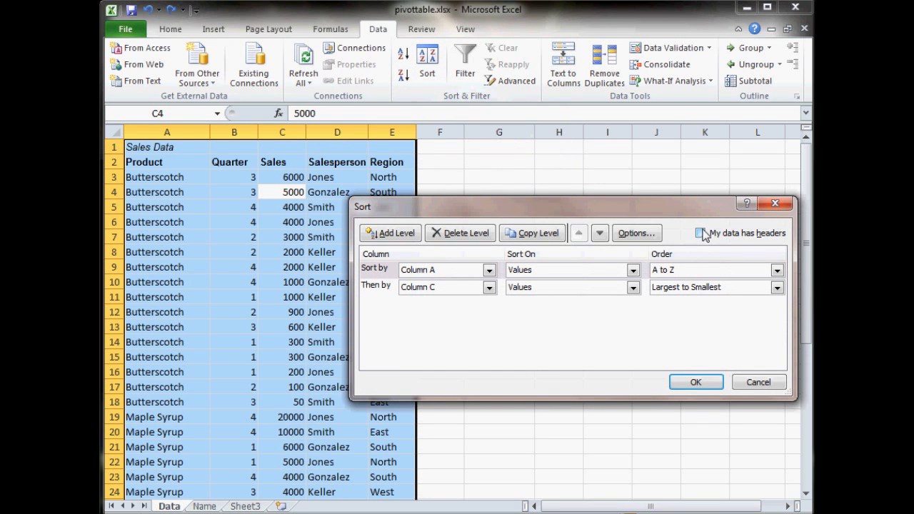
pyautogui.click(702, 233)
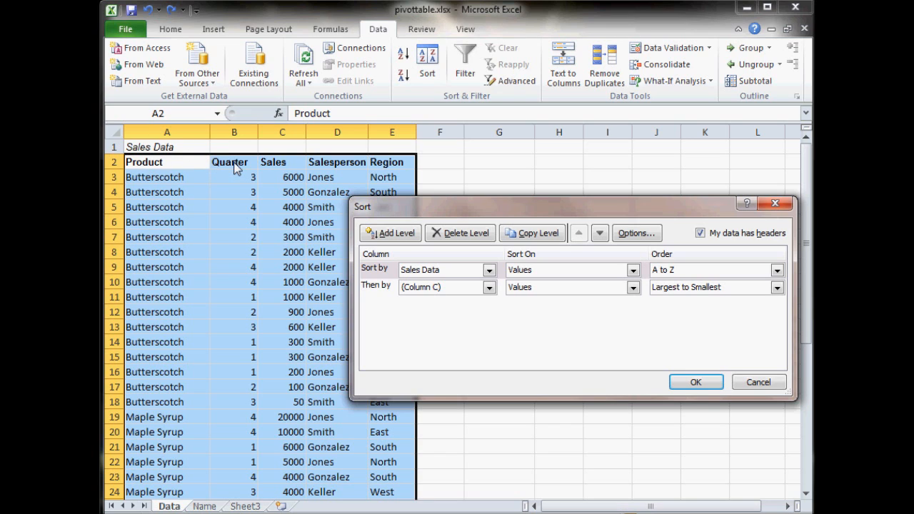
pyautogui.click(762, 382)
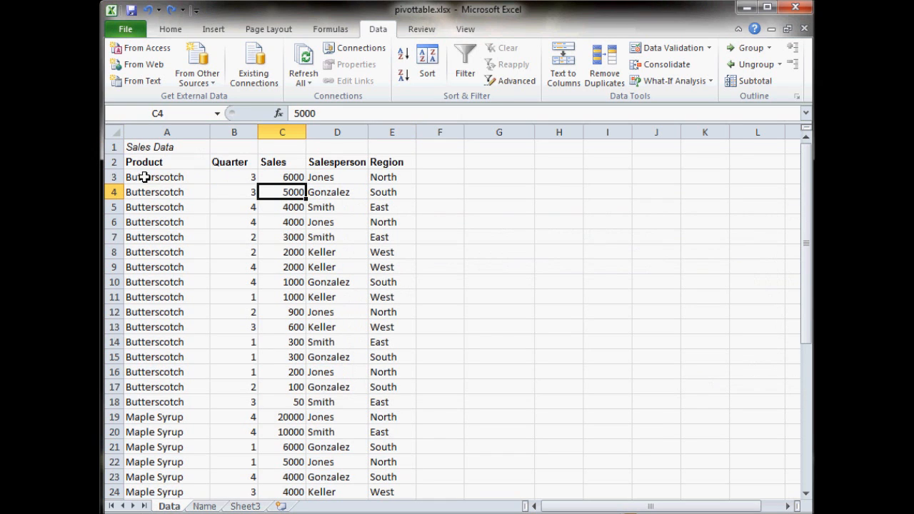
# - Insert a blank row between the Sales Data title and the column header row
pyautogui.click(112, 162)
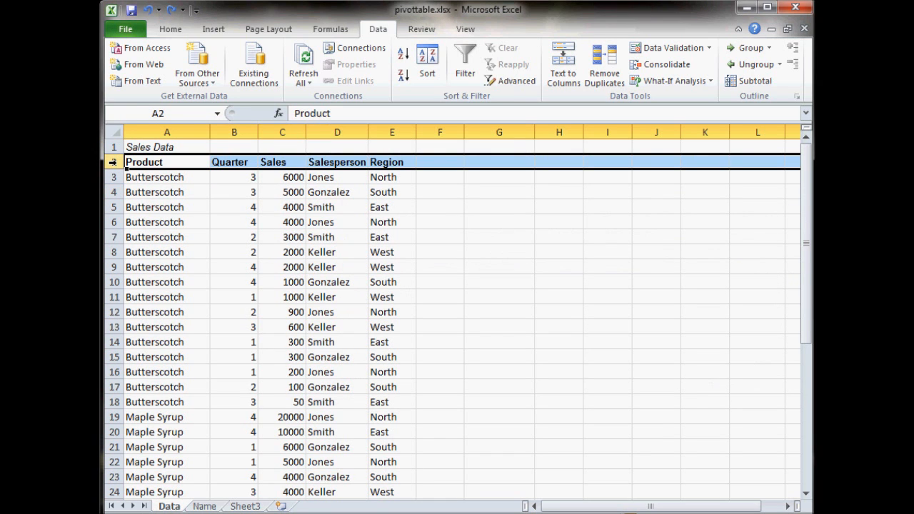
pyautogui.rightClick(113, 162)
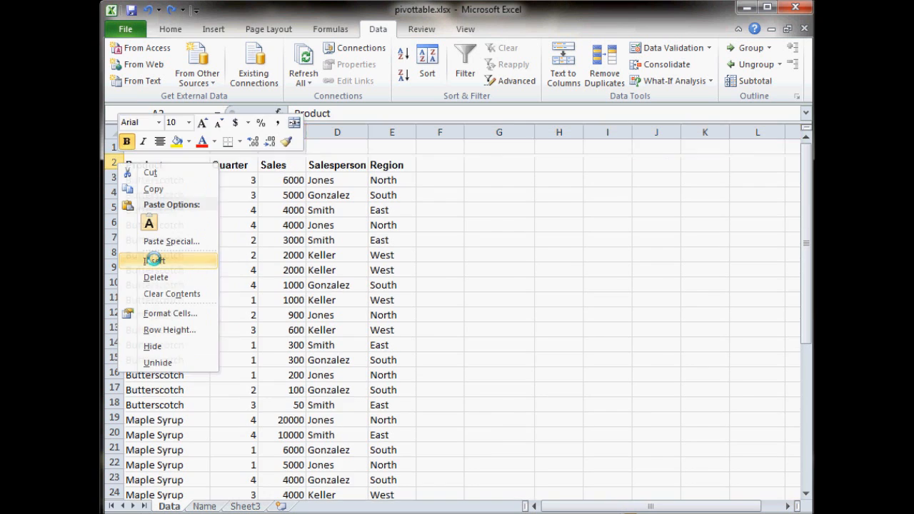
pyautogui.click(154, 261)
pyautogui.click(157, 166)
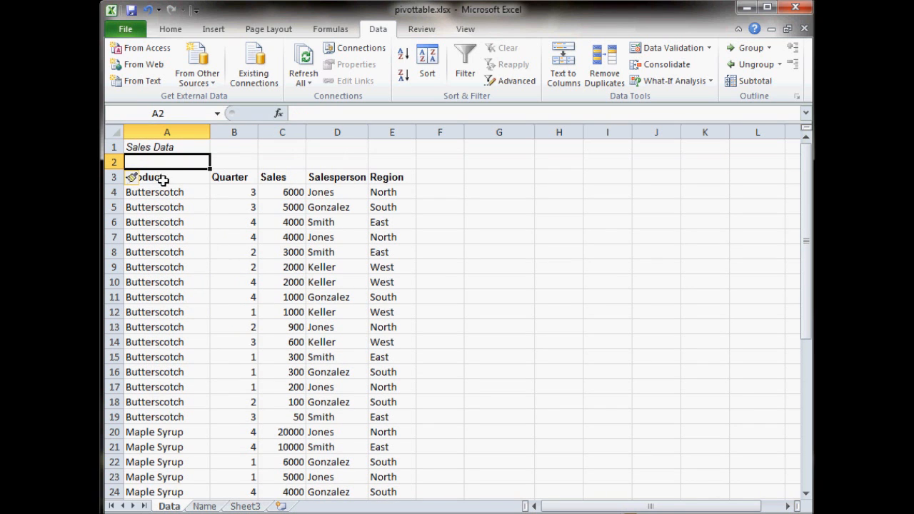
# - Select the table A3:E35 and set up a custom sort with the data marked as having headers
pyautogui.click(148, 178)
pyautogui.moveTo(149, 177); pyautogui.dragTo(377, 461)
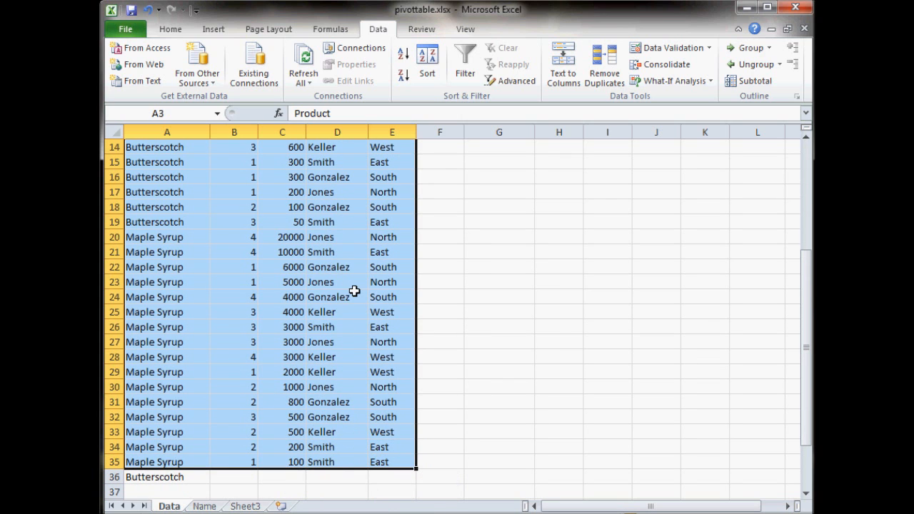
pyautogui.click(428, 70)
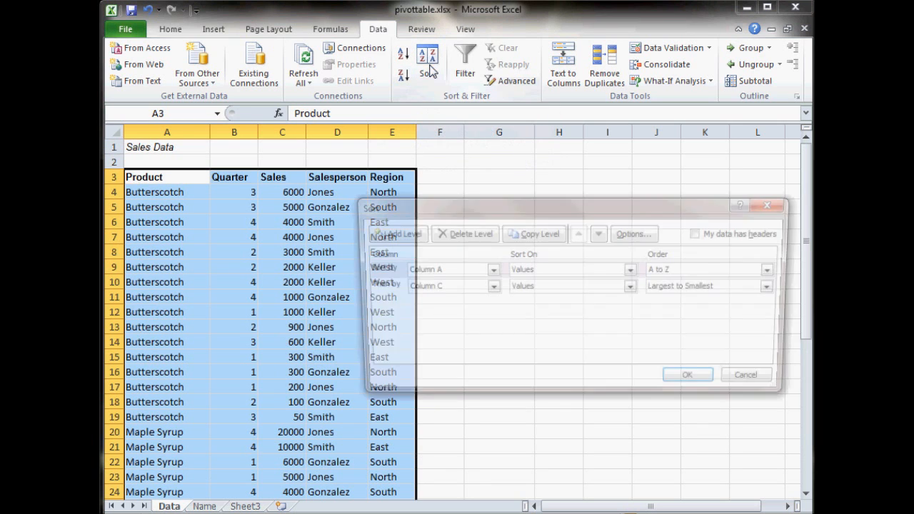
pyautogui.click(701, 233)
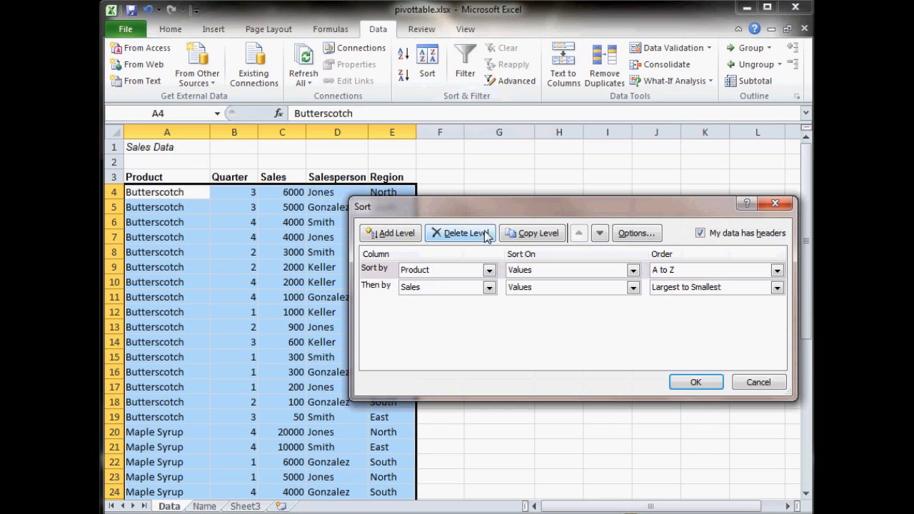
# - Delete the Sales sort level and sort the table by Quarter values, Smallest to Largest
pyautogui.click(490, 271)
pyautogui.click(450, 270)
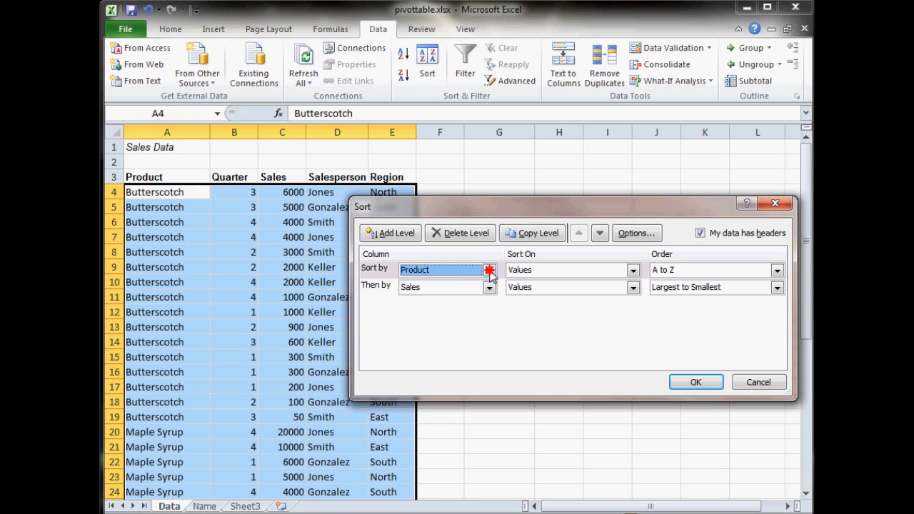
pyautogui.click(379, 287)
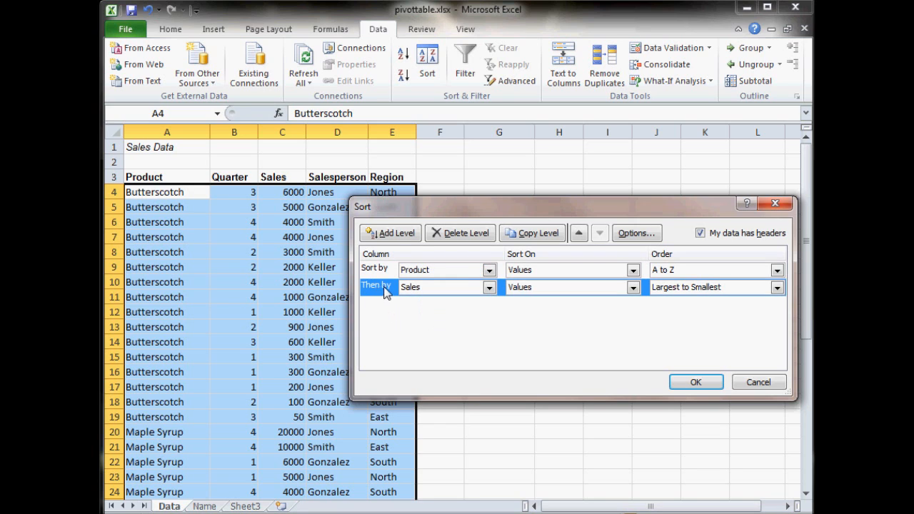
pyautogui.click(457, 234)
pyautogui.click(489, 271)
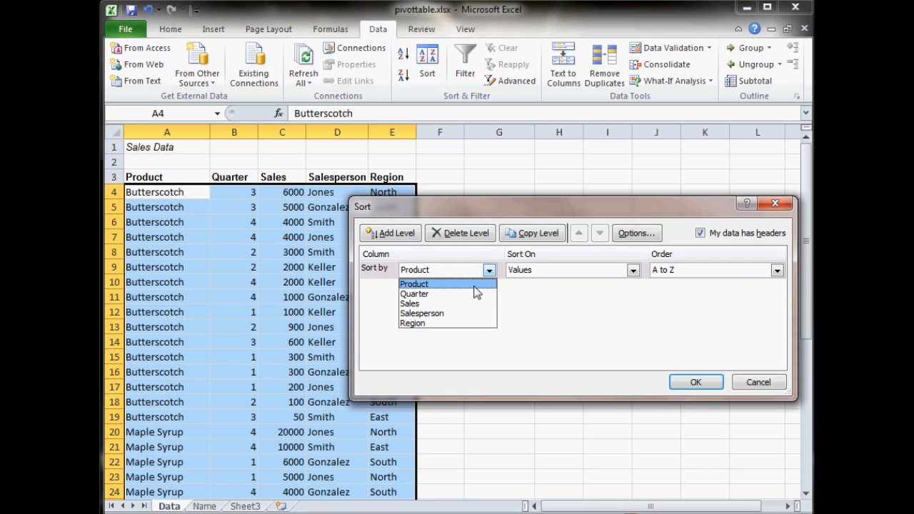
pyautogui.click(470, 293)
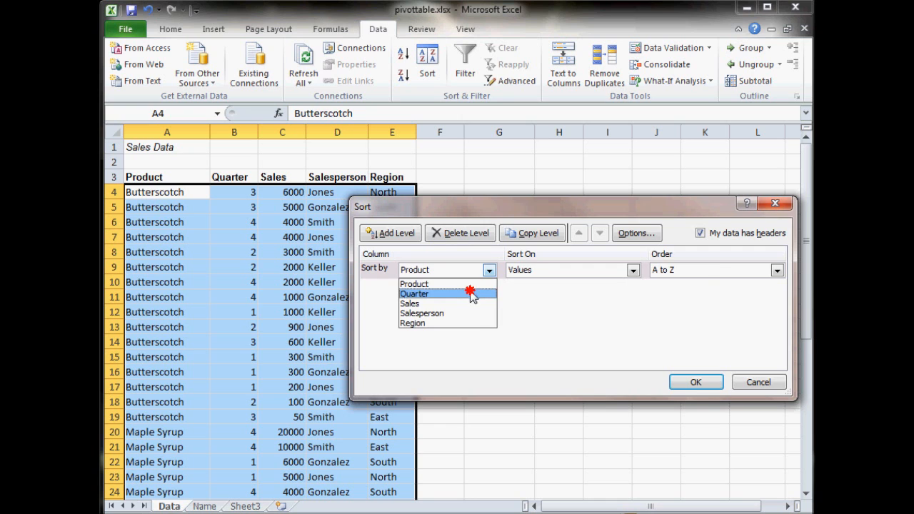
pyautogui.click(698, 382)
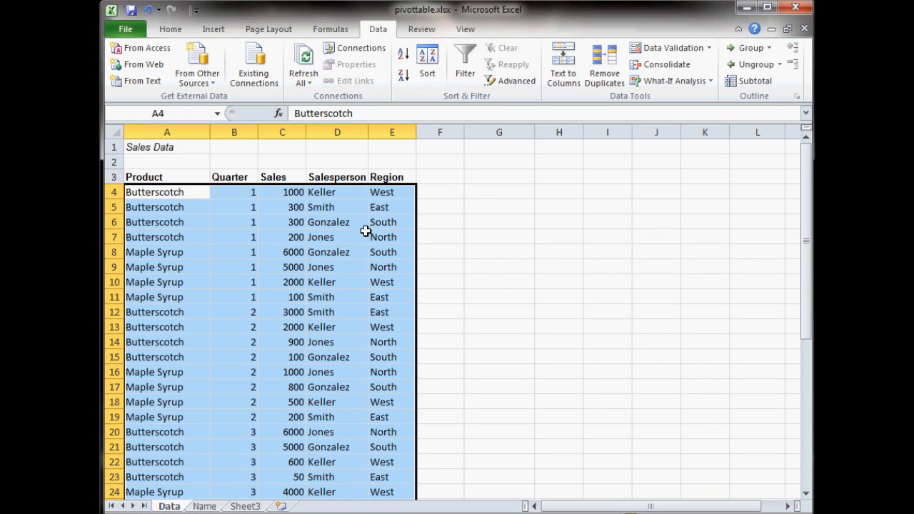
# - Sort the table by Sales from smallest to largest and check the custom sort settings without changing them
pyautogui.click(291, 195)
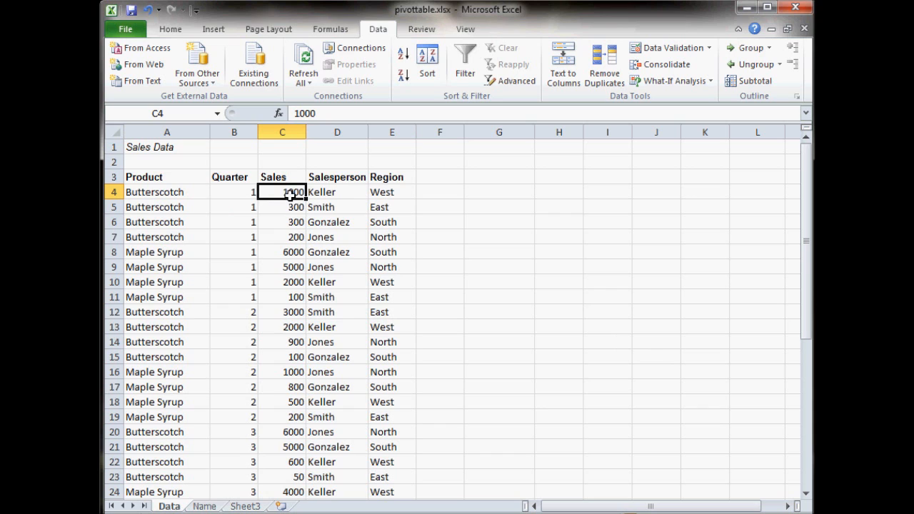
pyautogui.click(403, 57)
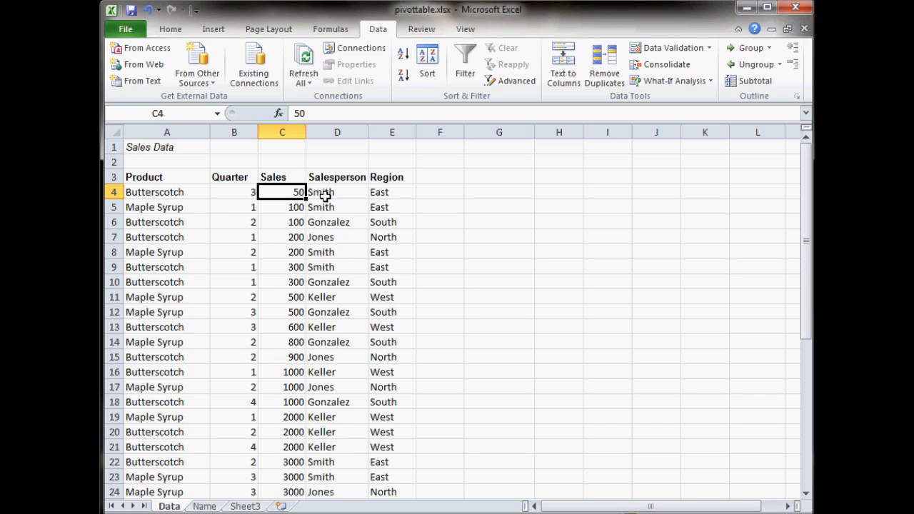
pyautogui.click(426, 74)
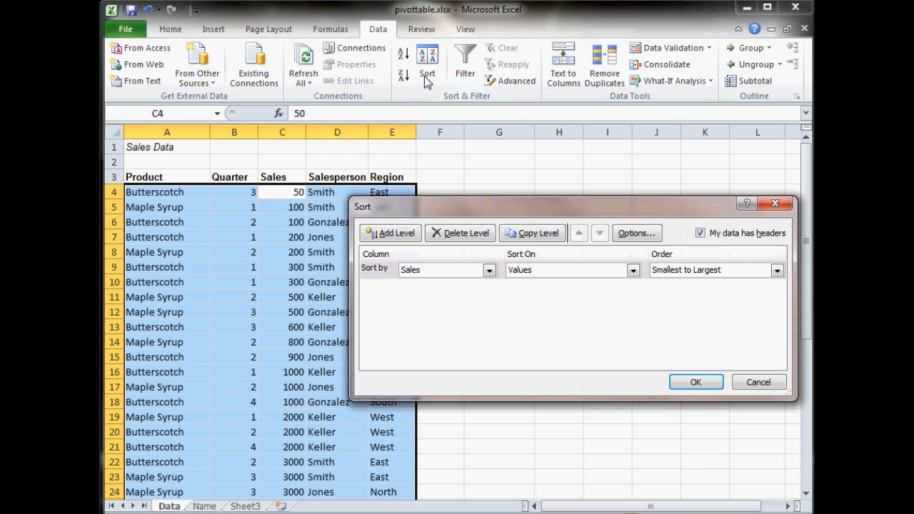
pyautogui.click(758, 382)
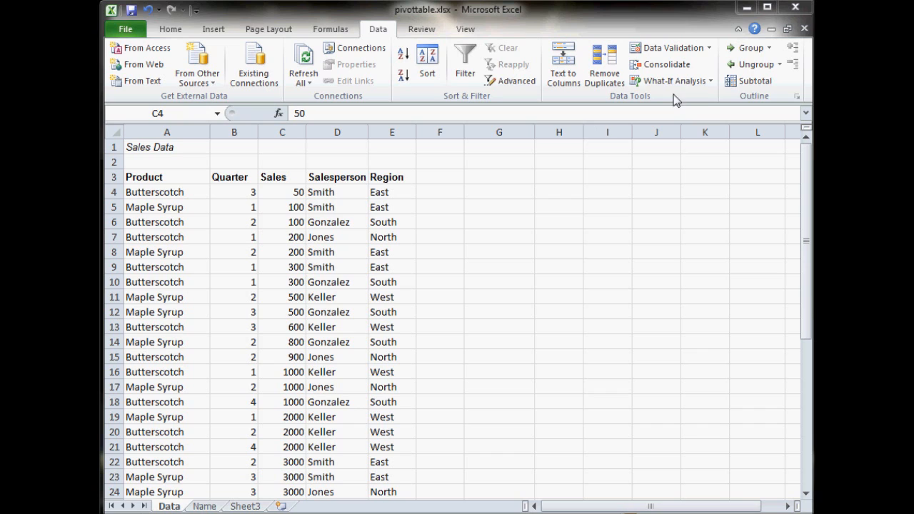
# - Add subtotals to the unsorted products that Count the Region column at each change in Product
pyautogui.click(743, 84)
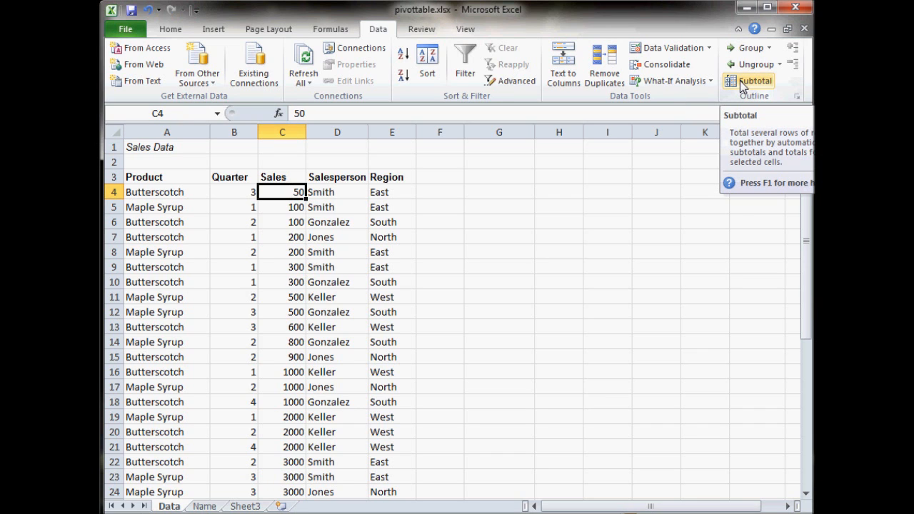
pyautogui.click(740, 81)
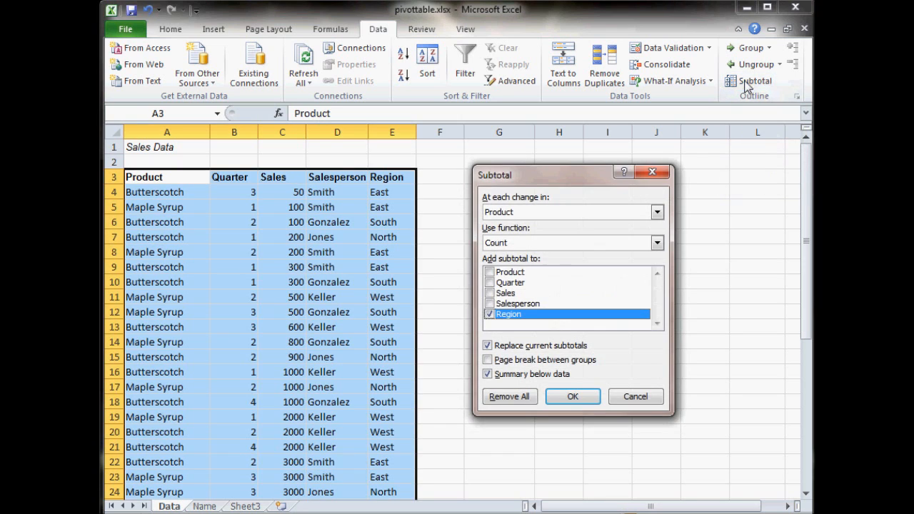
pyautogui.moveTo(526, 177); pyautogui.dragTo(611, 175)
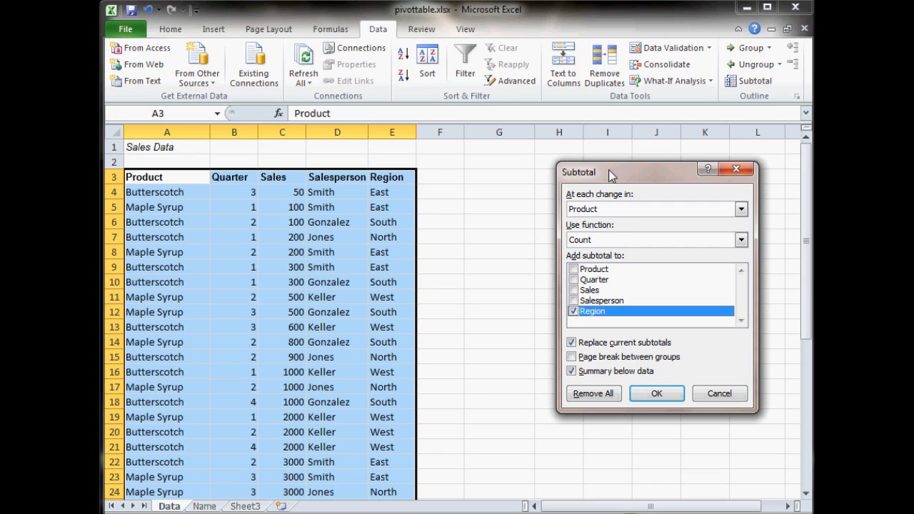
pyautogui.click(622, 207)
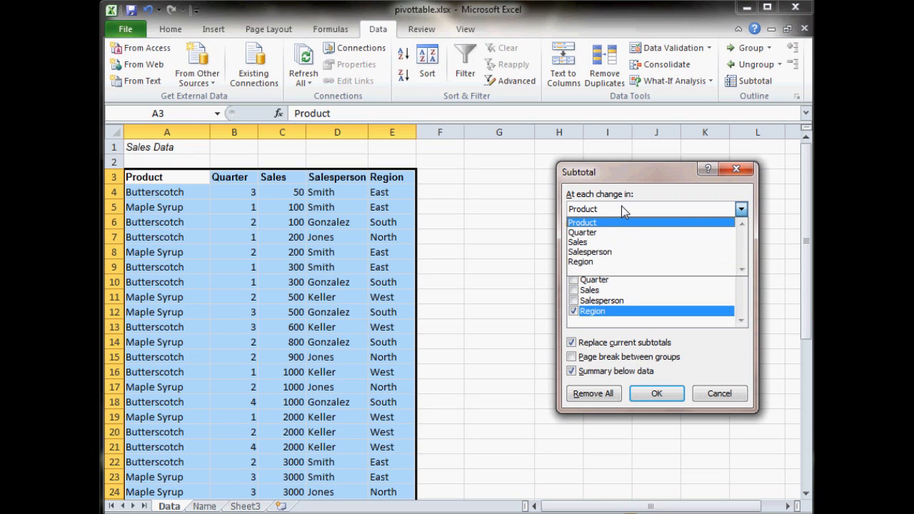
pyautogui.click(620, 222)
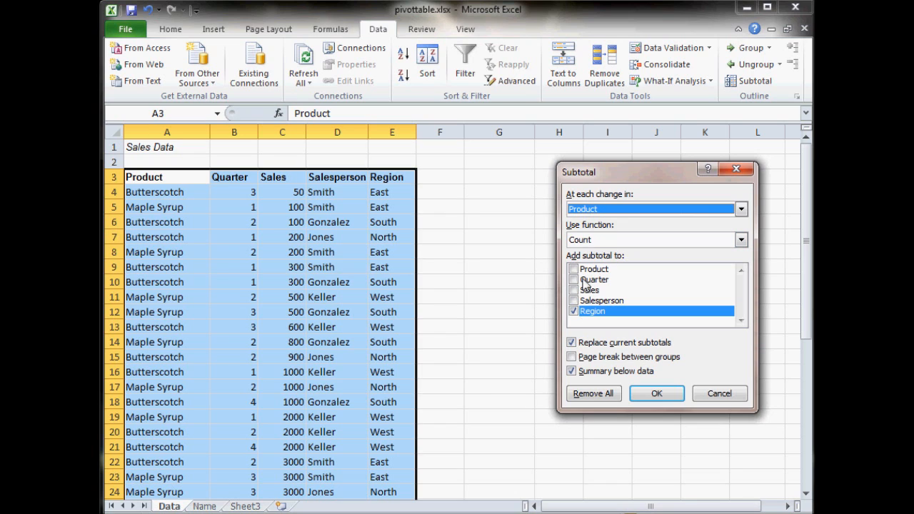
pyautogui.click(574, 310)
pyautogui.click(578, 312)
pyautogui.click(658, 395)
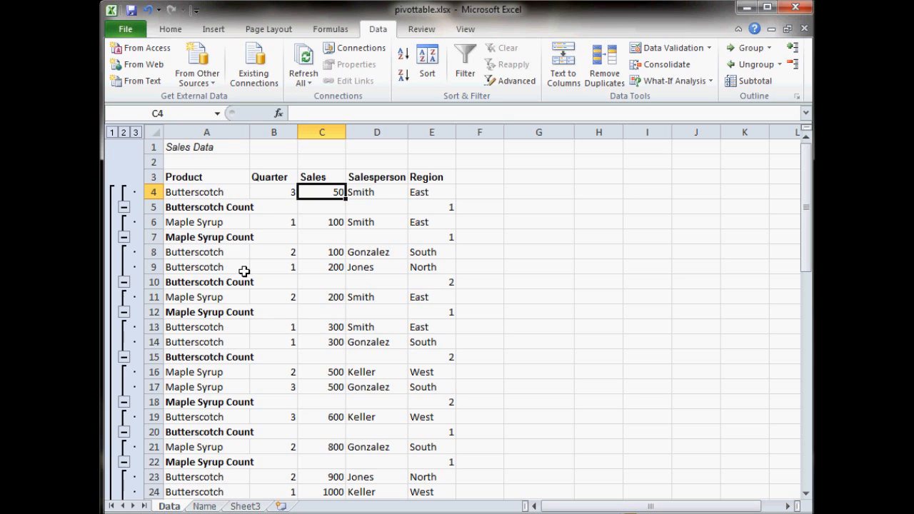
# - Examine the count rows throughout the subtotaled list and undo the subtotals
pyautogui.scroll(-3, 238, 327)
pyautogui.scroll(-1, 239, 327)
pyautogui.scroll(4, 238, 327)
pyautogui.click(152, 10)
pyautogui.click(152, 10)
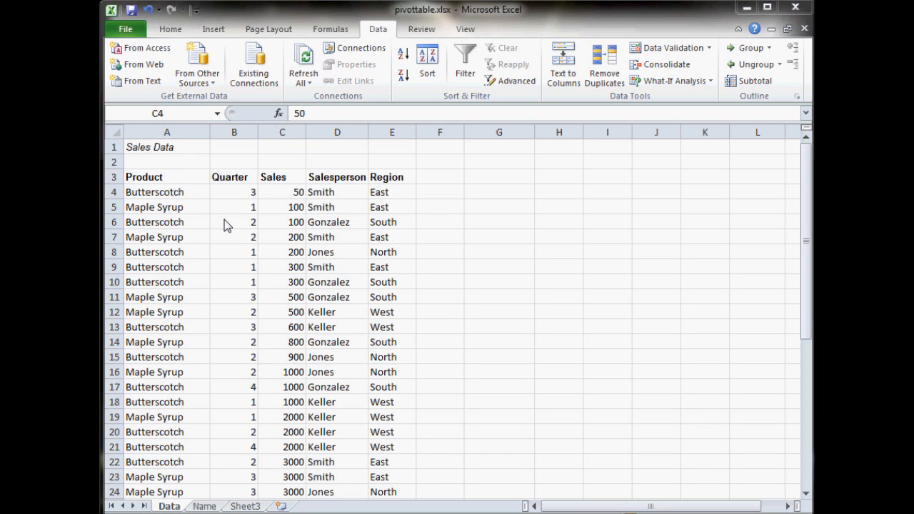
# - Sort the table by Product from A to Z and delete row 20, the Butterscotch row without any other data
pyautogui.click(427, 71)
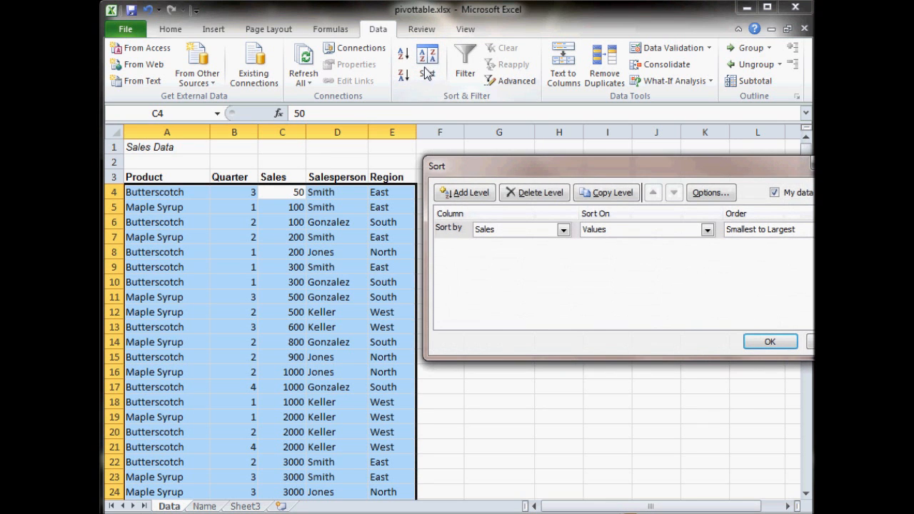
pyautogui.click(563, 229)
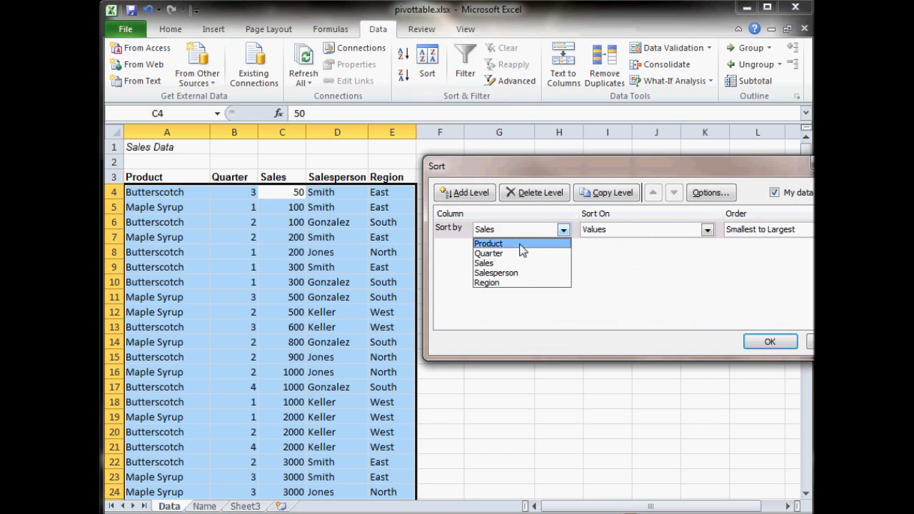
pyautogui.click(522, 245)
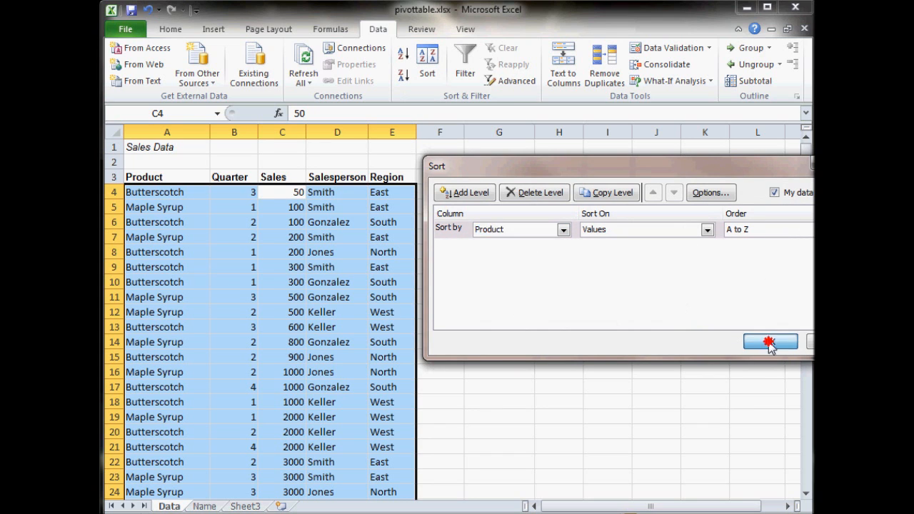
pyautogui.click(770, 342)
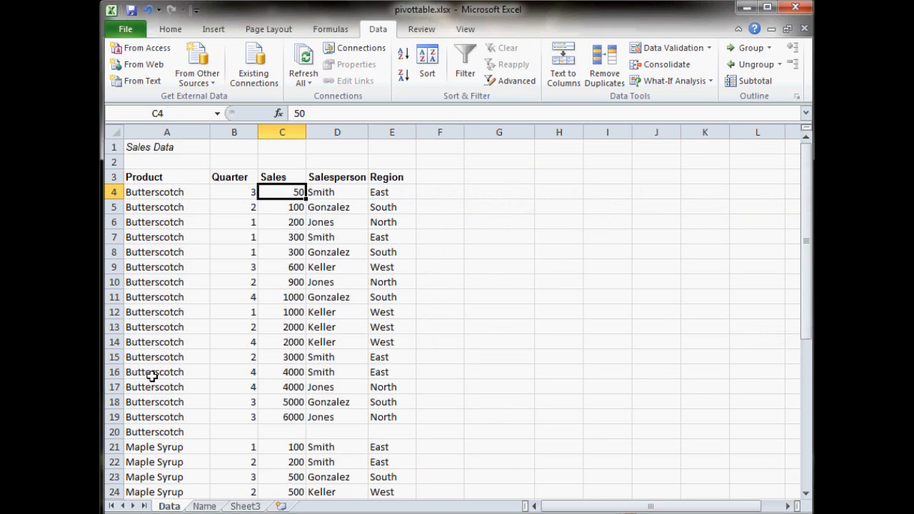
pyautogui.rightClick(115, 432)
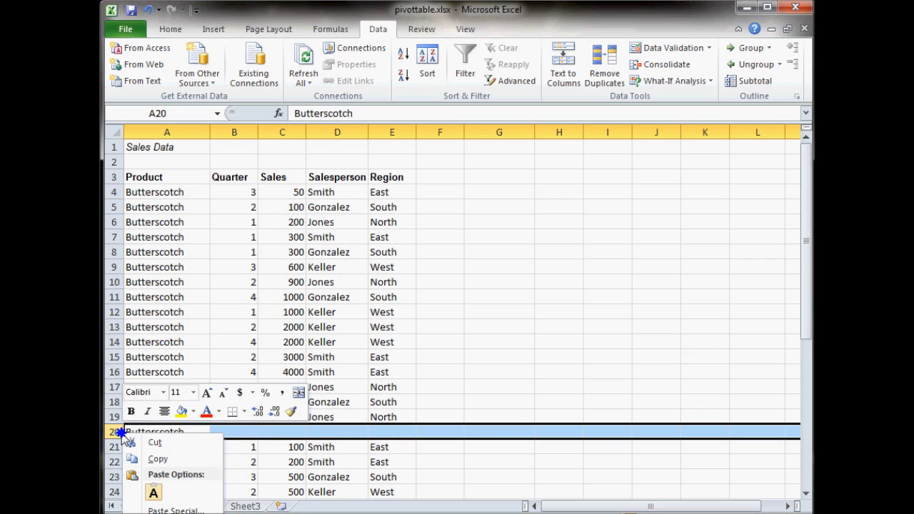
pyautogui.click(166, 513)
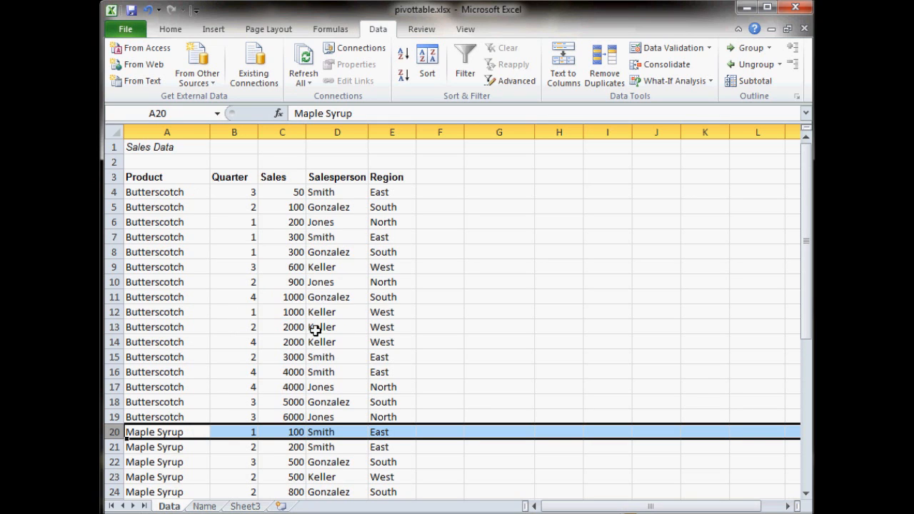
# - Add subtotals that Count the Region column at each change in Product, and review the count rows down the list
pyautogui.click(752, 82)
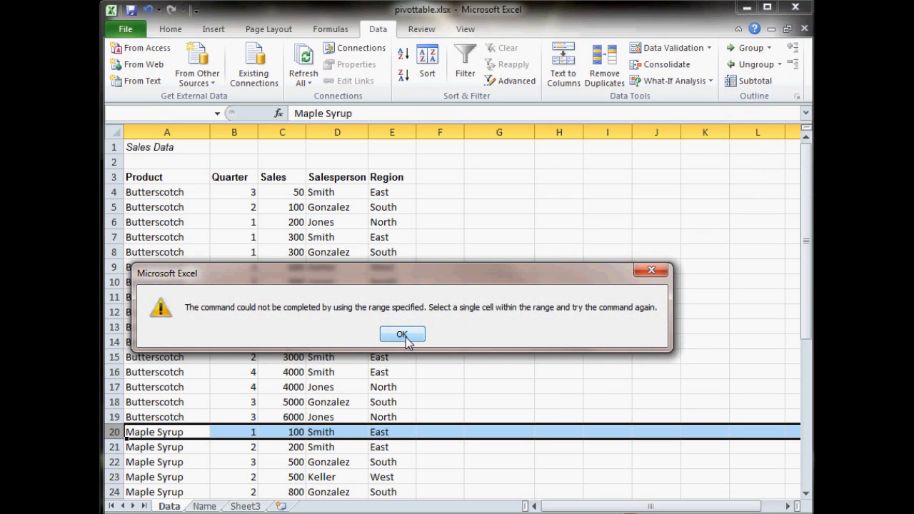
pyautogui.click(651, 270)
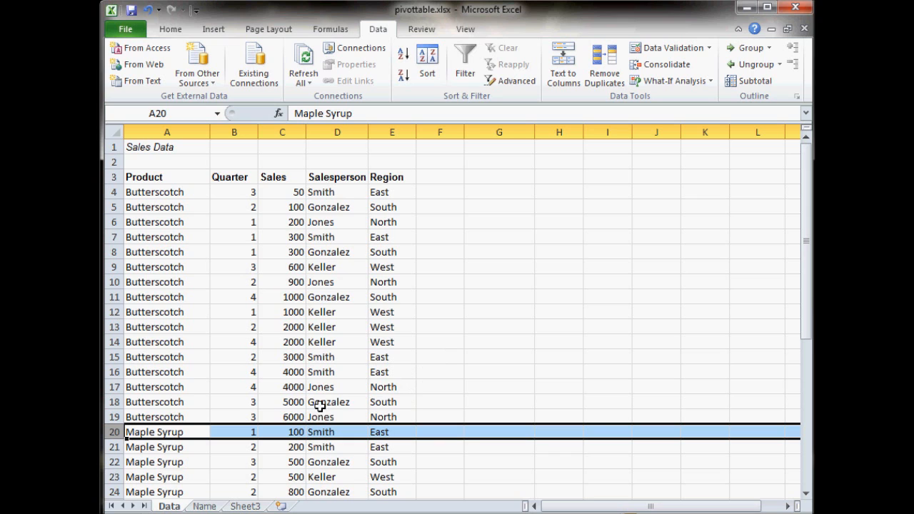
pyautogui.click(249, 326)
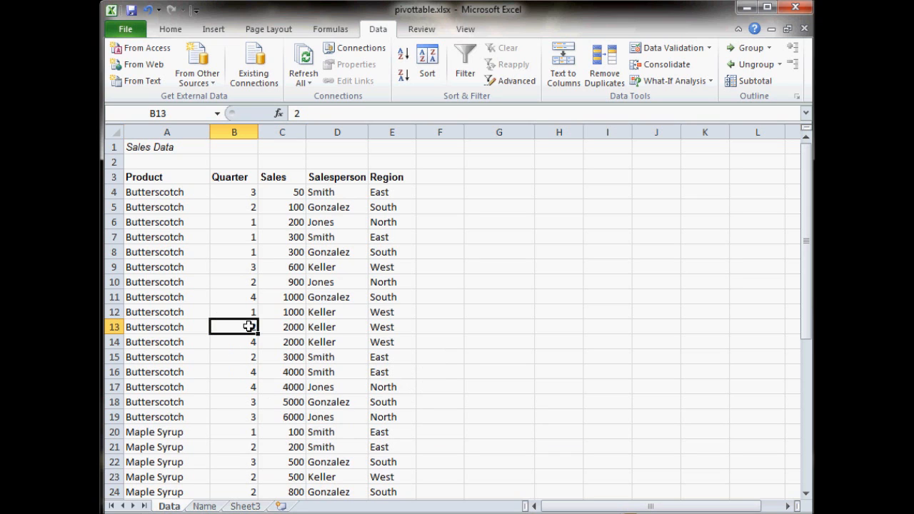
pyautogui.click(753, 81)
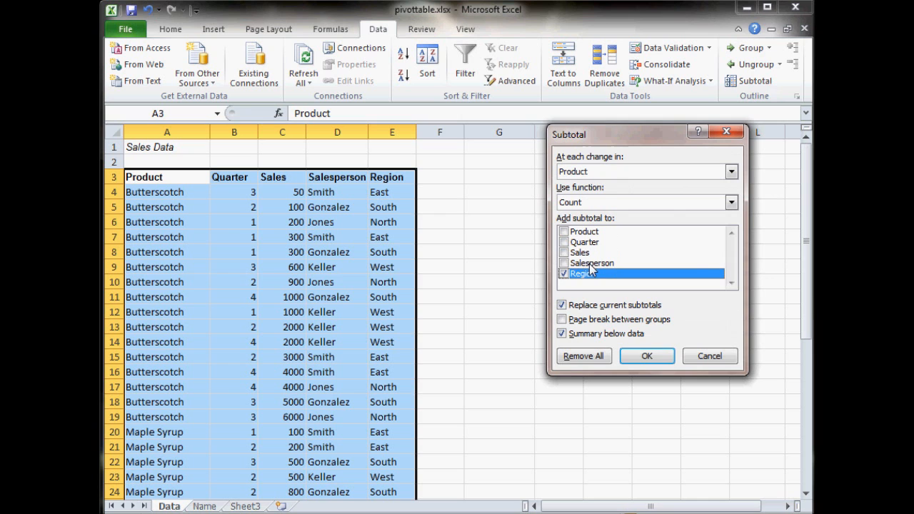
pyautogui.click(656, 357)
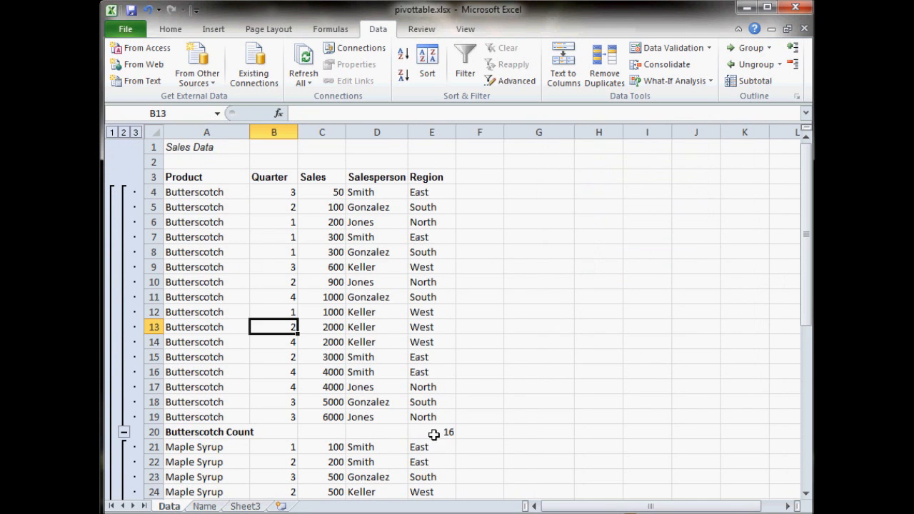
pyautogui.scroll(-3, 414, 422)
pyautogui.scroll(-1, 415, 422)
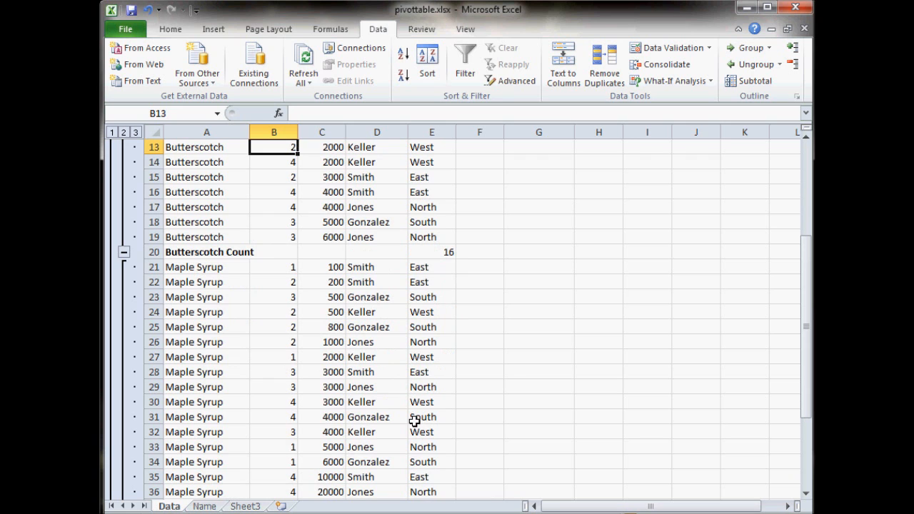
pyautogui.scroll(-2, 415, 422)
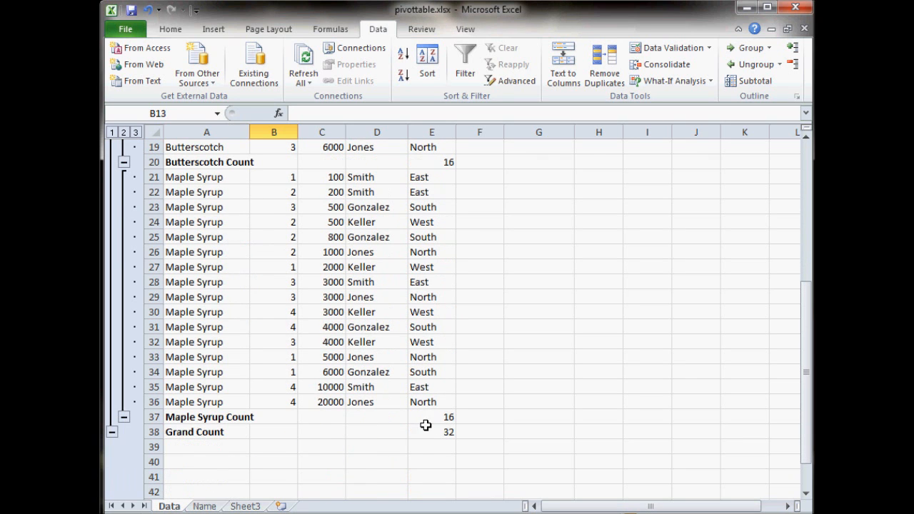
pyautogui.scroll(6, 463, 413)
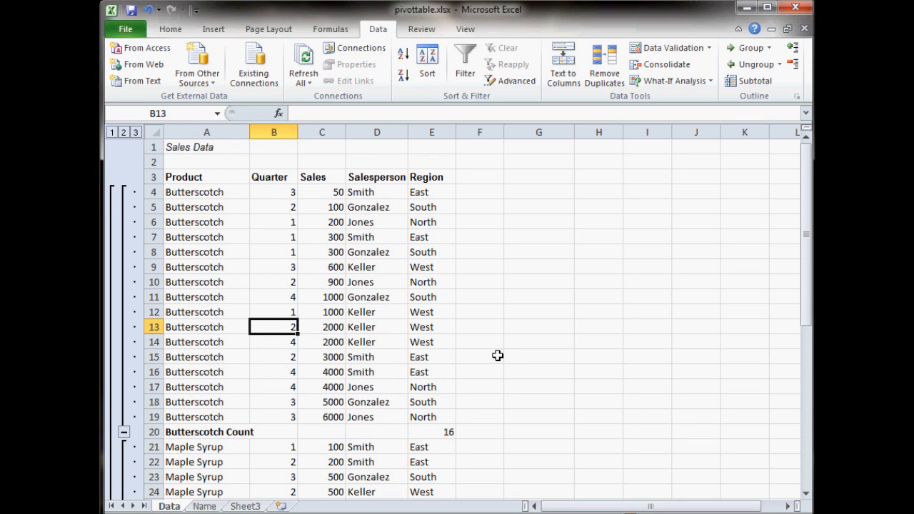
# - Replace the Region counts with subtotals that Sum the Sales column at each change in Product
pyautogui.click(747, 86)
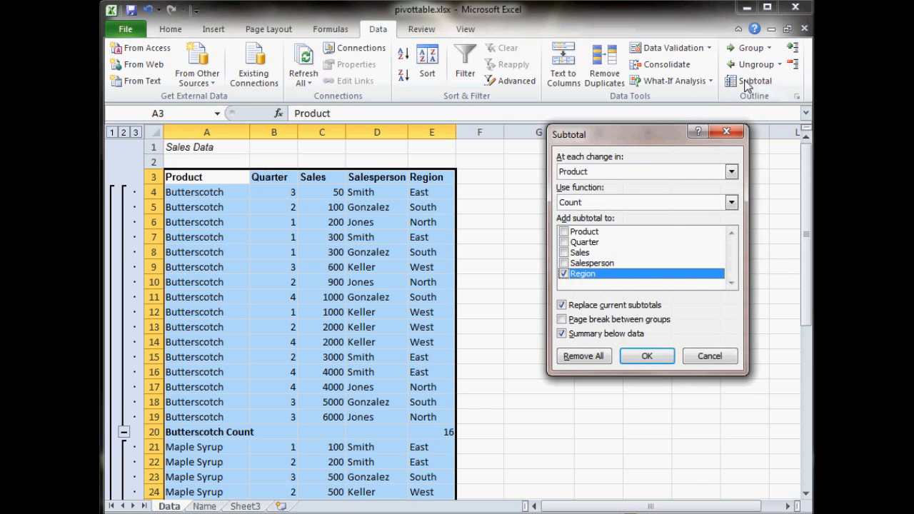
pyautogui.click(612, 205)
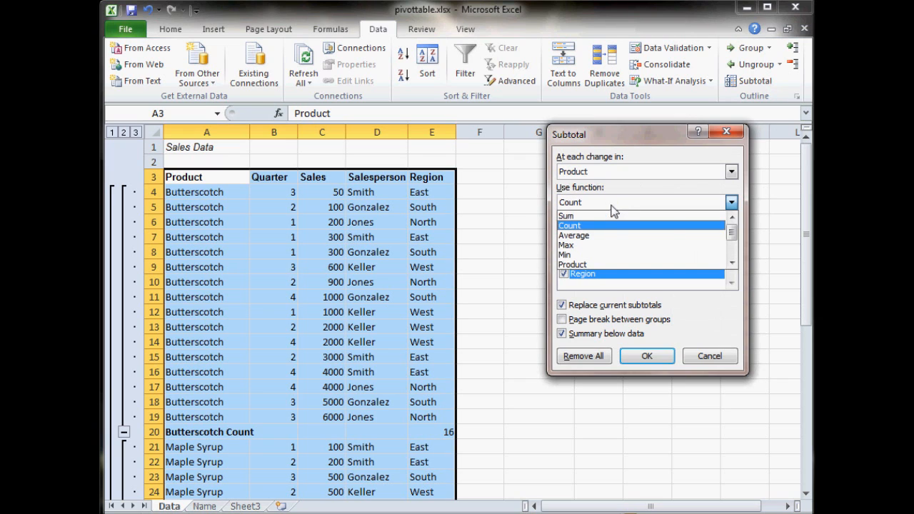
pyautogui.click(604, 214)
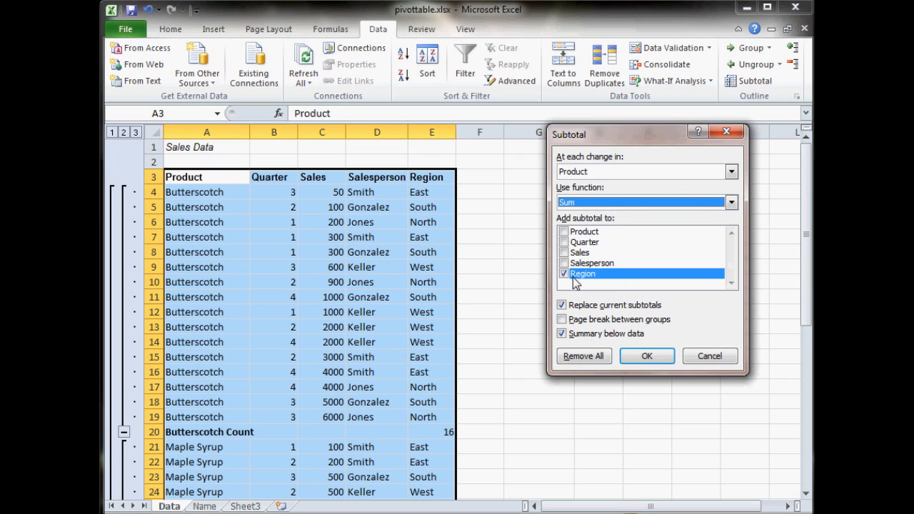
pyautogui.click(564, 254)
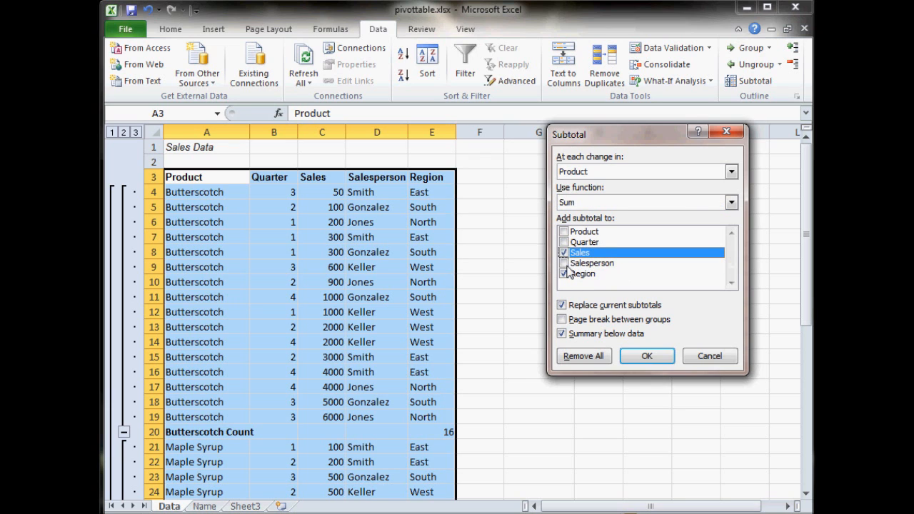
pyautogui.click(564, 273)
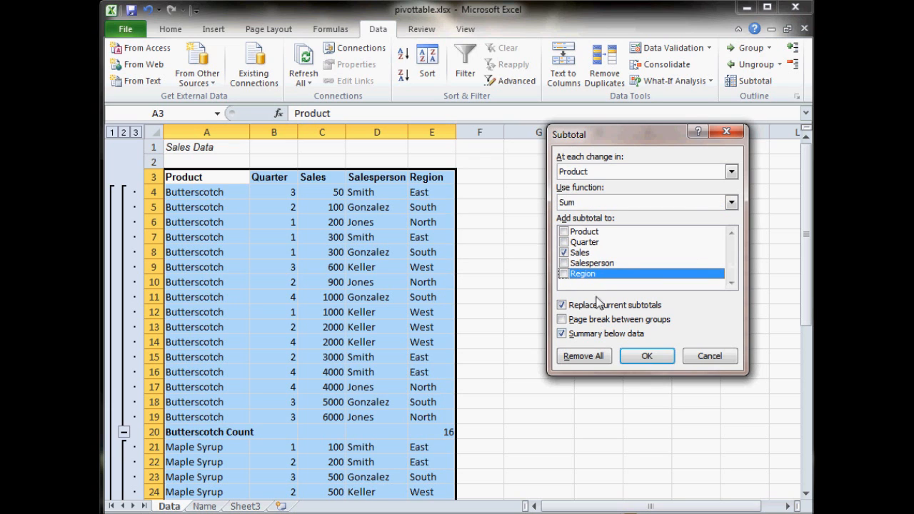
pyautogui.click(648, 360)
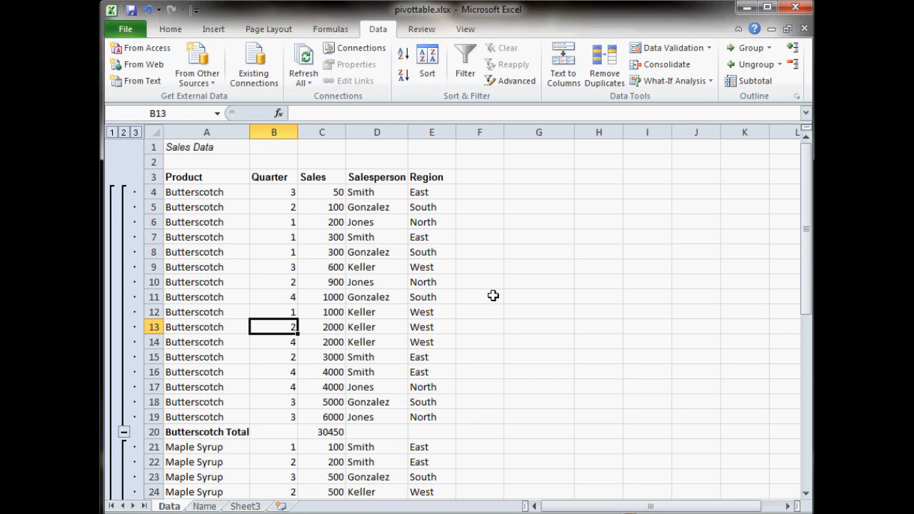
# - Change the subtotal function for the Sales column to Average at each change in Product
pyautogui.click(336, 193)
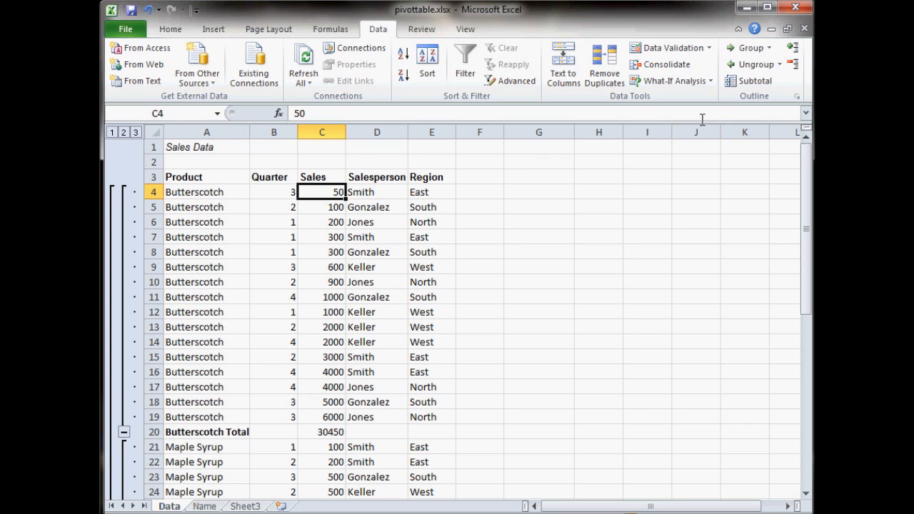
pyautogui.click(753, 82)
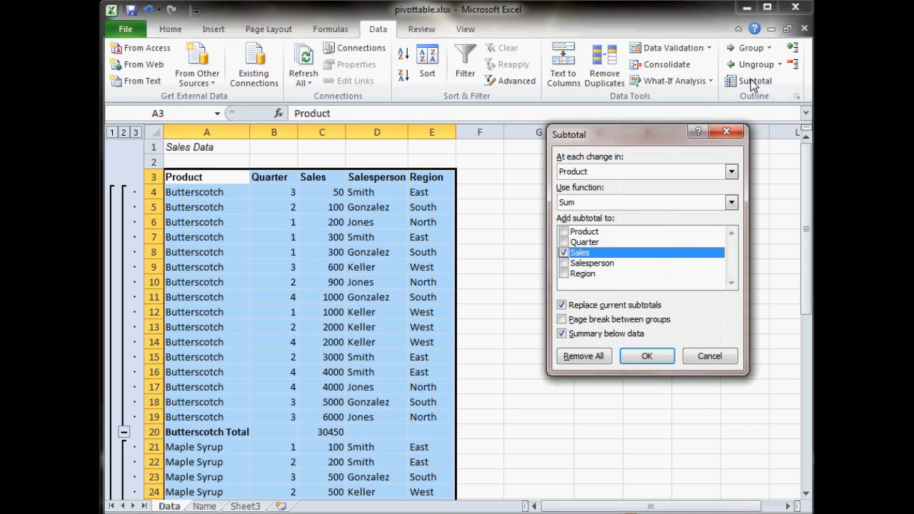
pyautogui.click(601, 203)
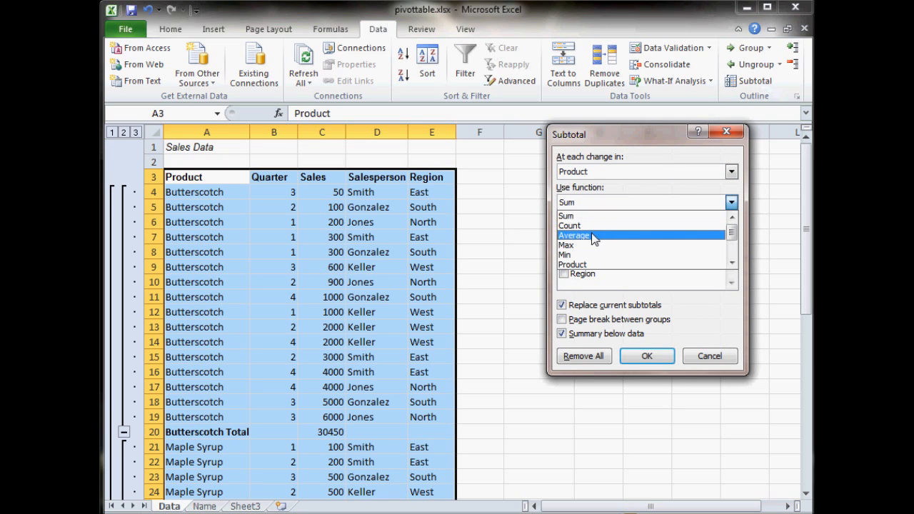
pyautogui.click(592, 236)
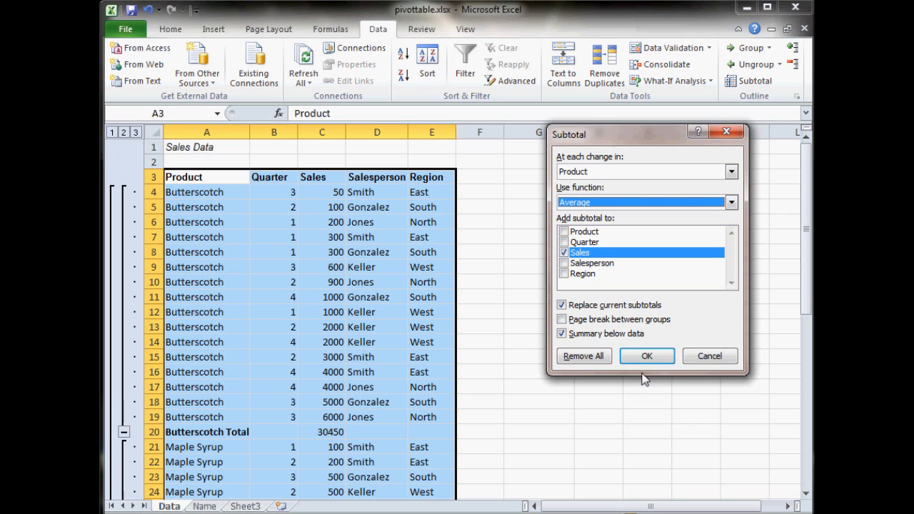
pyautogui.click(645, 359)
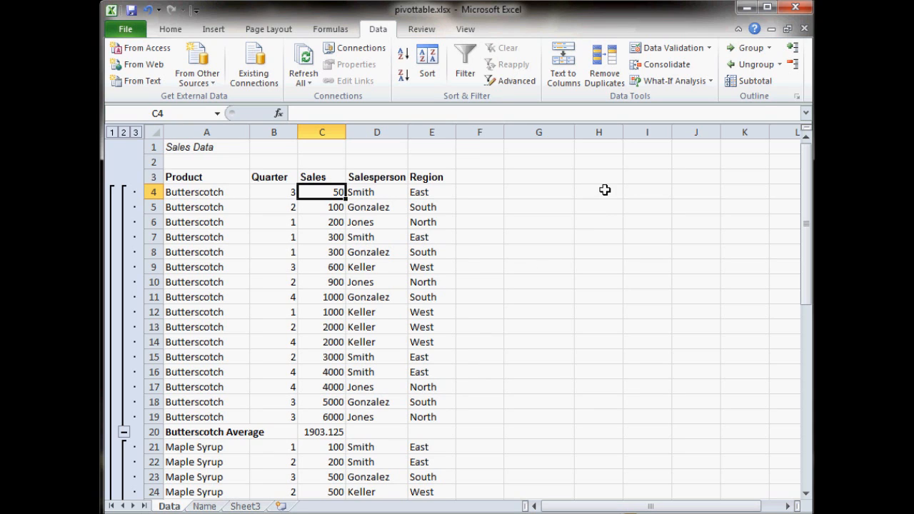
# - Remove all subtotals from the list and sort the table by Sales from smallest to largest
pyautogui.click(756, 81)
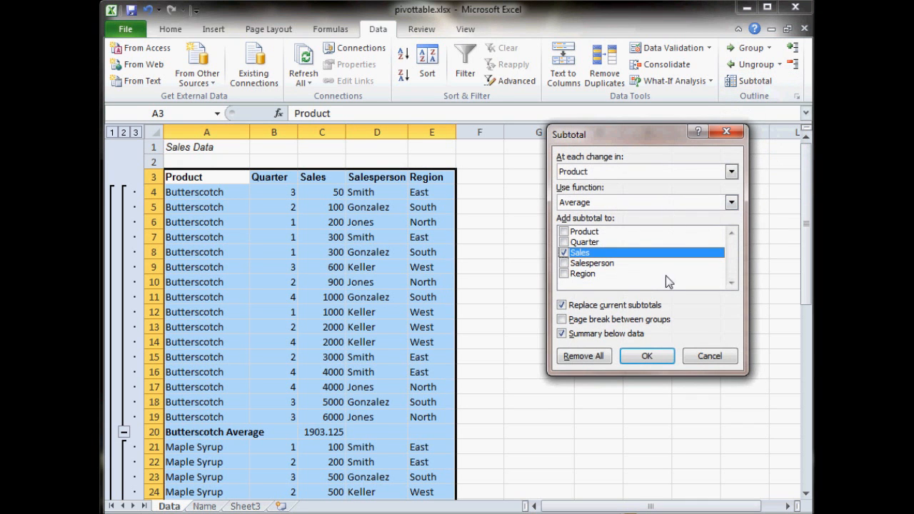
pyautogui.click(582, 360)
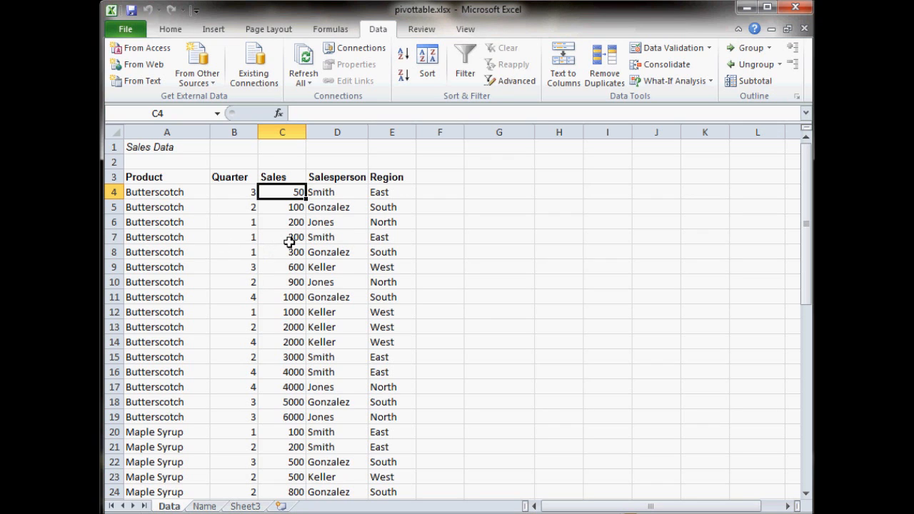
pyautogui.click(405, 59)
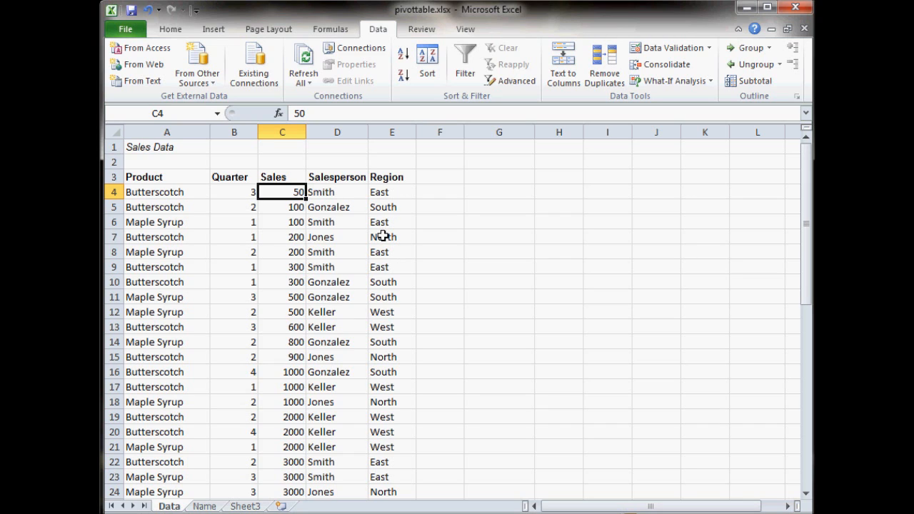
# - Turn on filtering for the table and filter Region to show only East and West, excluding North and South
pyautogui.click(466, 53)
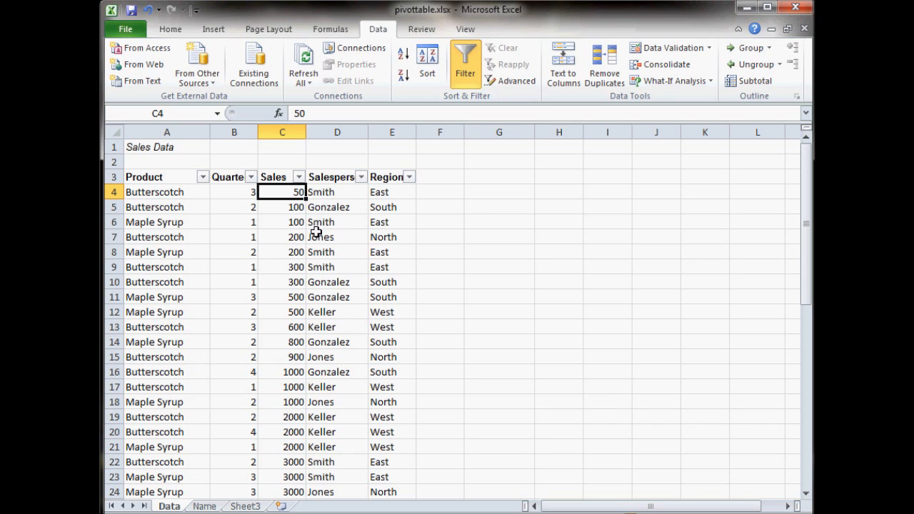
pyautogui.click(409, 177)
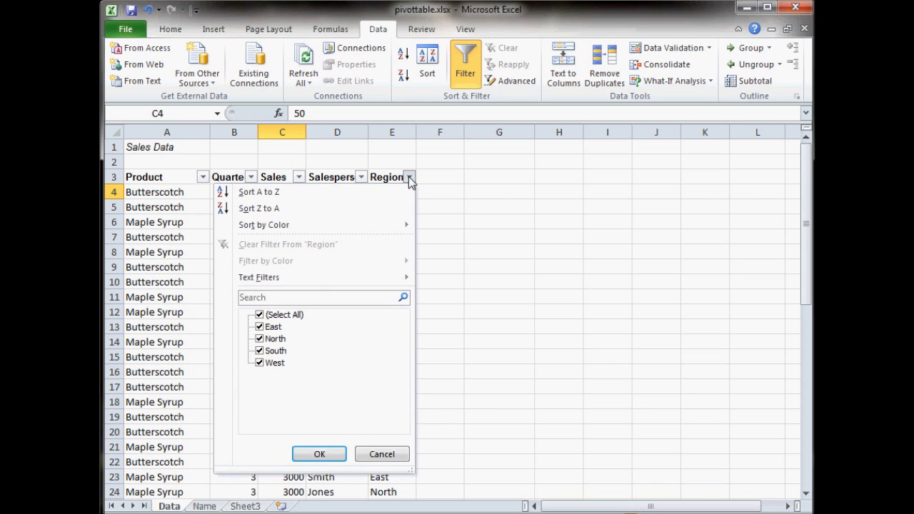
pyautogui.click(260, 339)
pyautogui.click(267, 350)
pyautogui.click(317, 455)
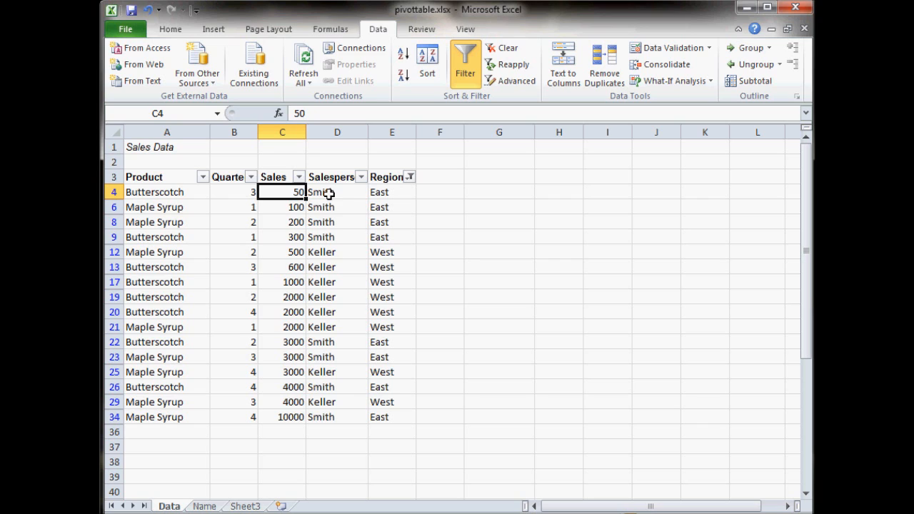
# - Total the filtered Sales values in cell C36 with a SUM formula over C4:C34
pyautogui.click(294, 431)
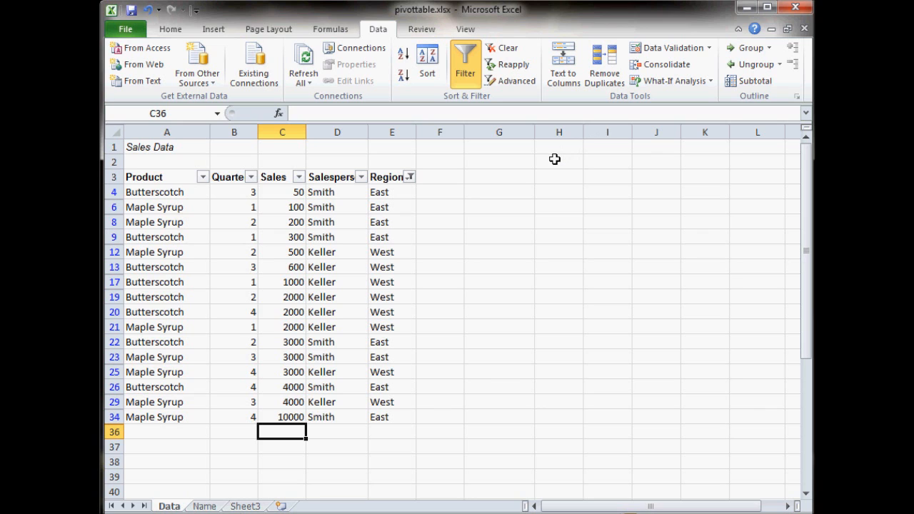
pyautogui.write('=')
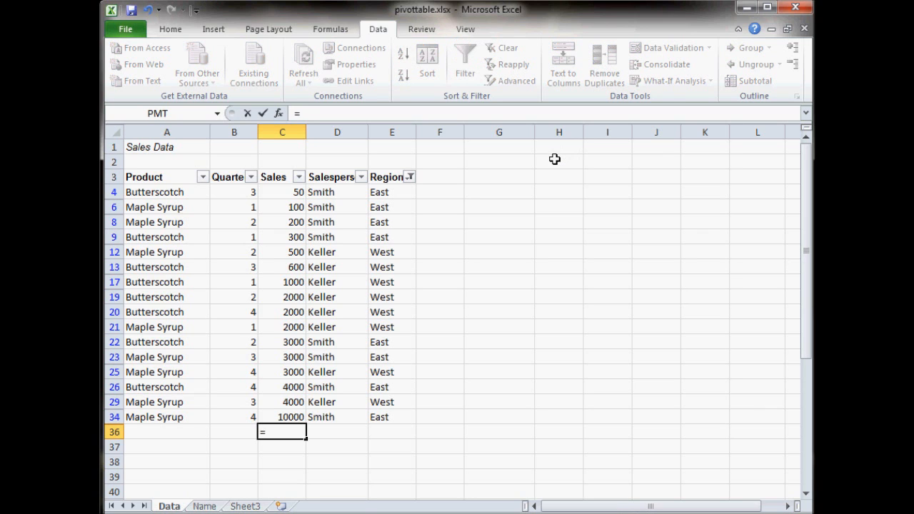
pyautogui.write('sum(')
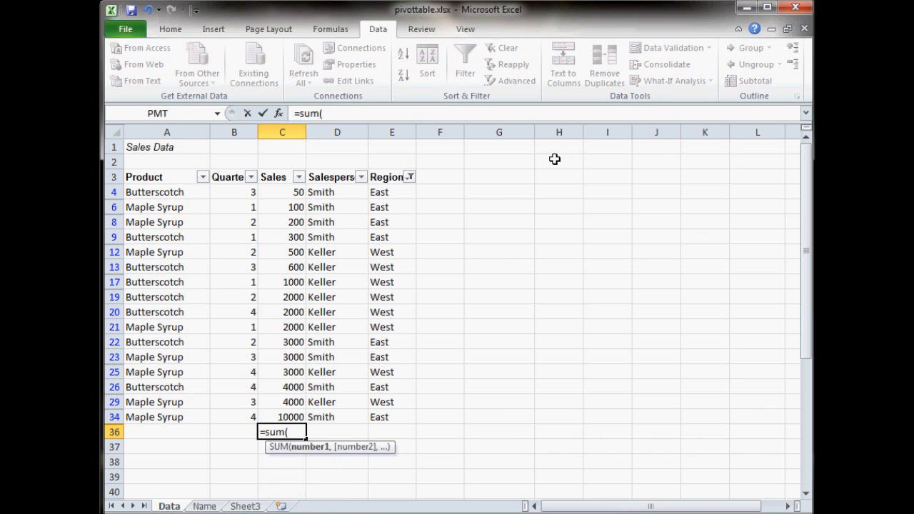
pyautogui.moveTo(295, 193); pyautogui.dragTo(286, 416)
pyautogui.write(')')
pyautogui.press('Return')
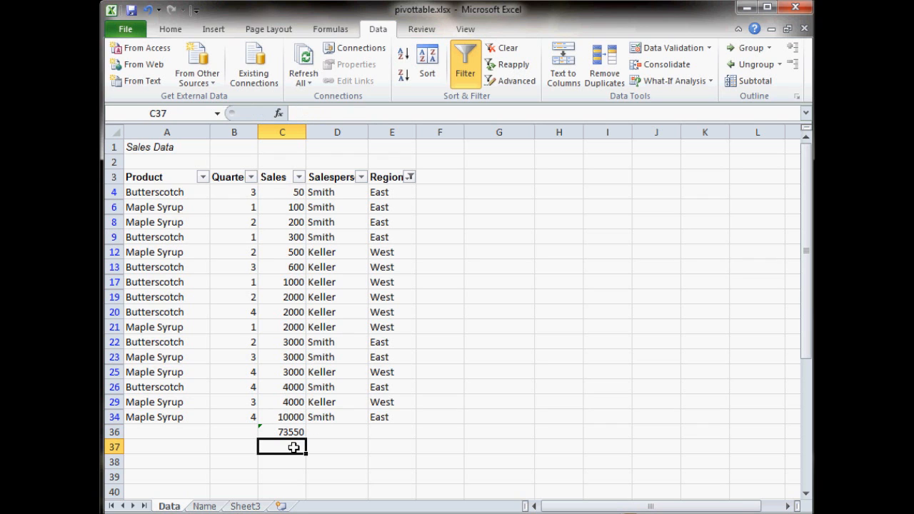
# - Calculate the average of Sales in cell C37 with an AVERAGE formula over C4:C34
pyautogui.write('=Average')
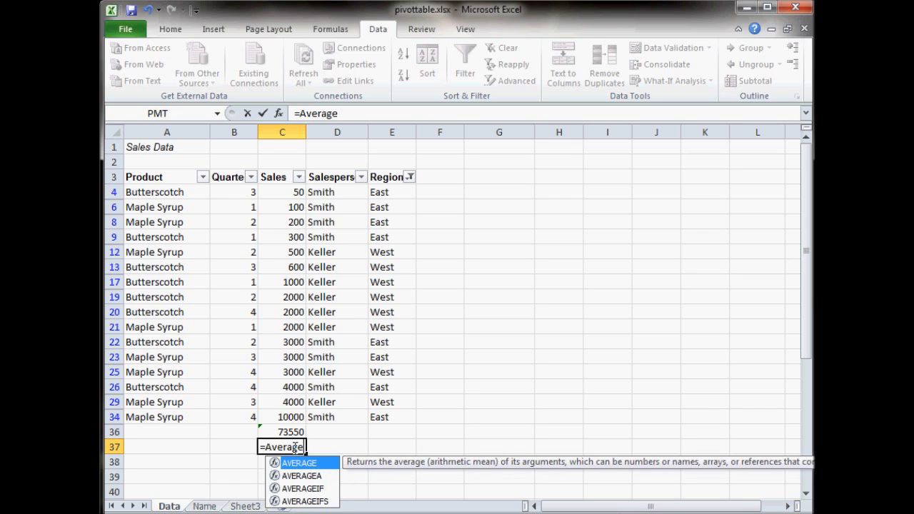
pyautogui.write('(')
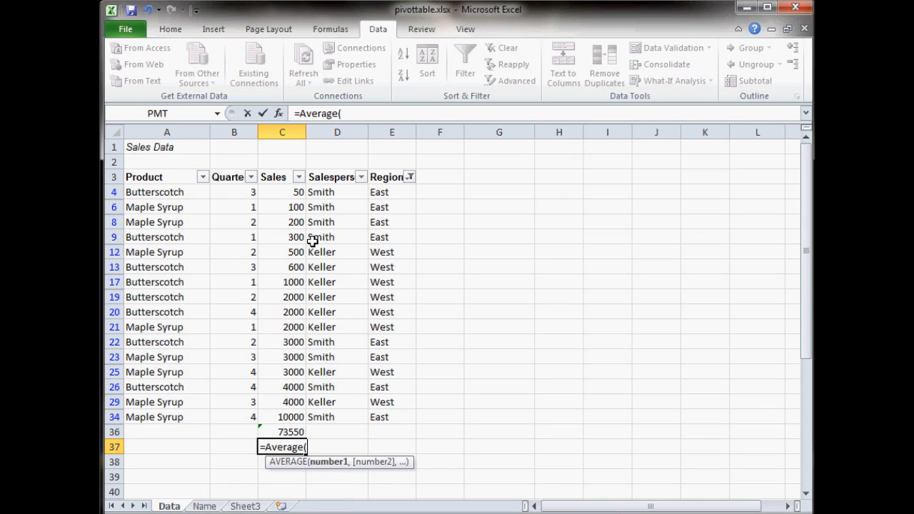
pyautogui.moveTo(297, 191); pyautogui.dragTo(289, 417)
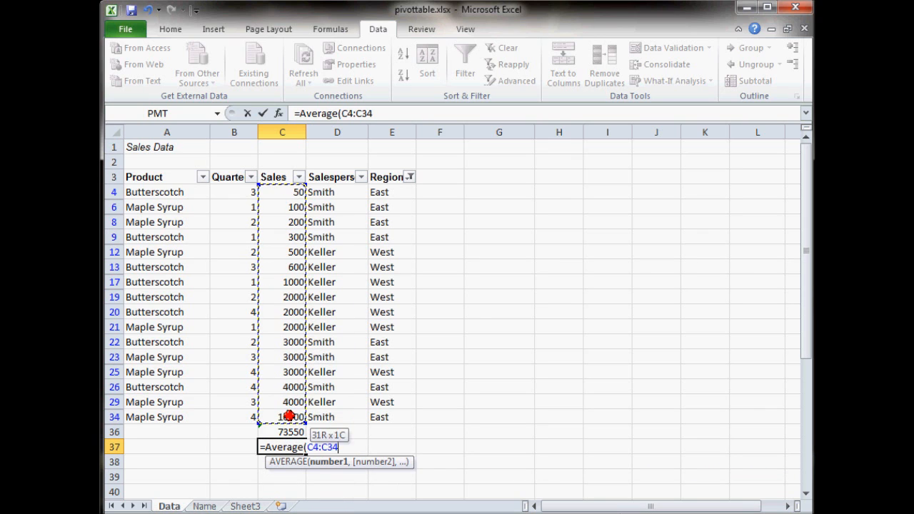
pyautogui.write(')')
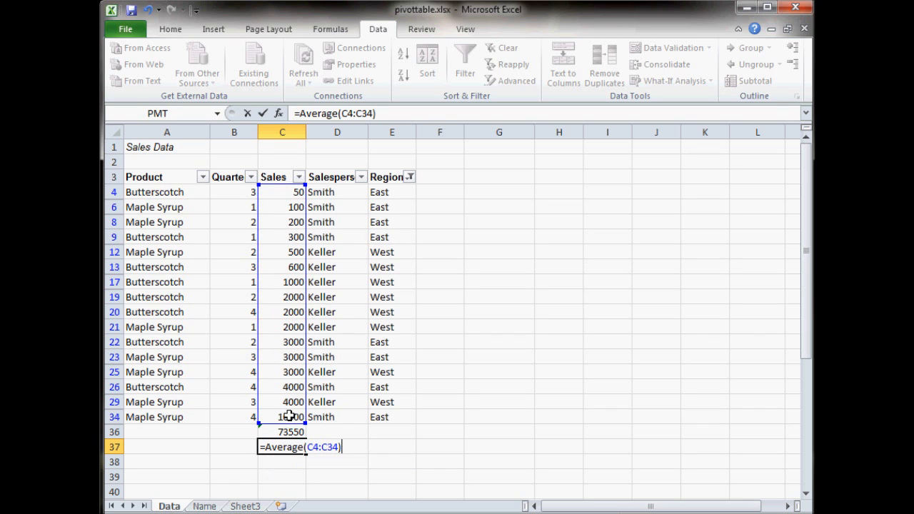
pyautogui.press('Return')
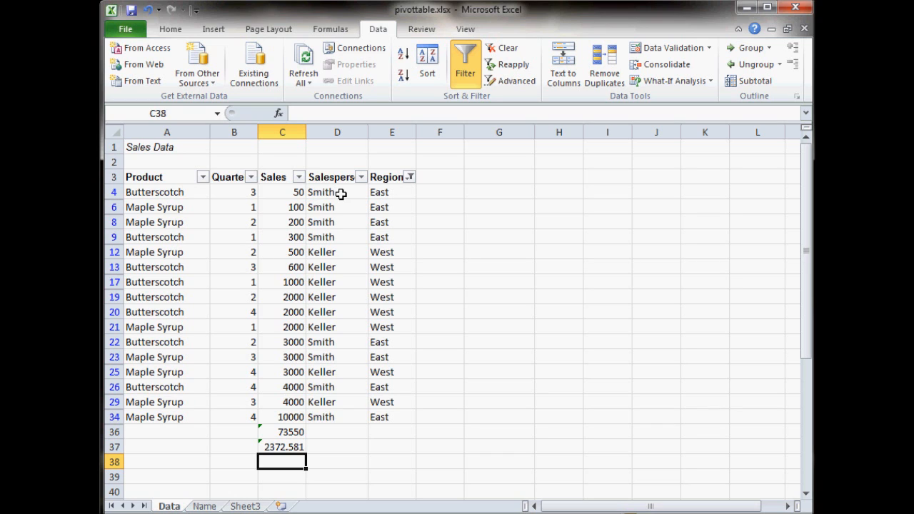
# - Clear the Region filter and apply a custom filter showing Sales greater than or equal to 3000
pyautogui.click(410, 178)
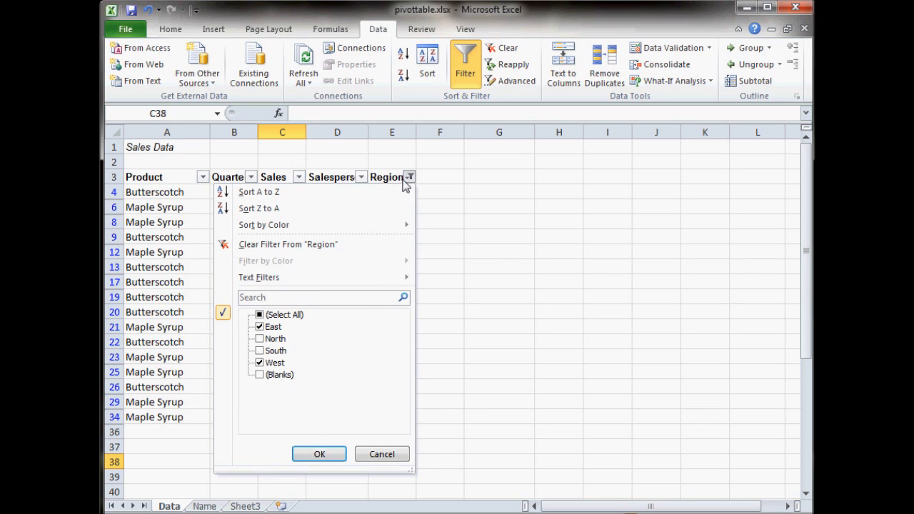
pyautogui.click(288, 245)
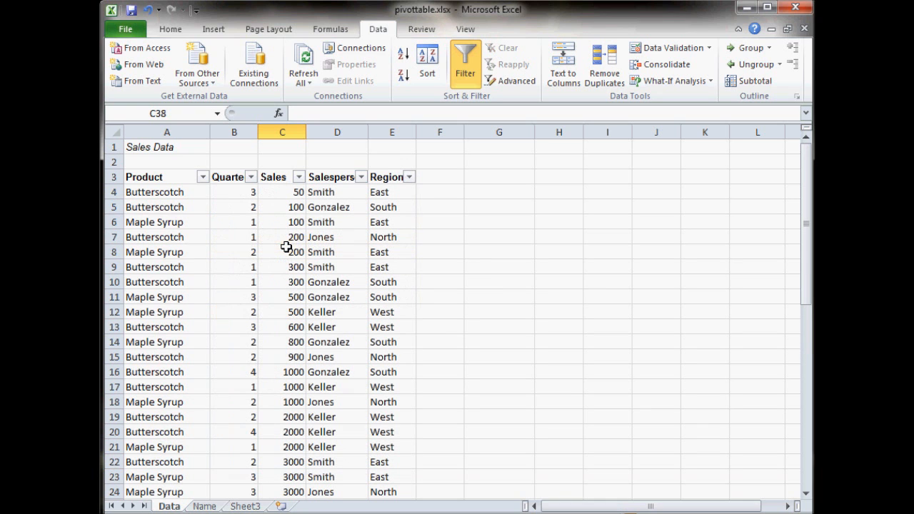
pyautogui.click(299, 177)
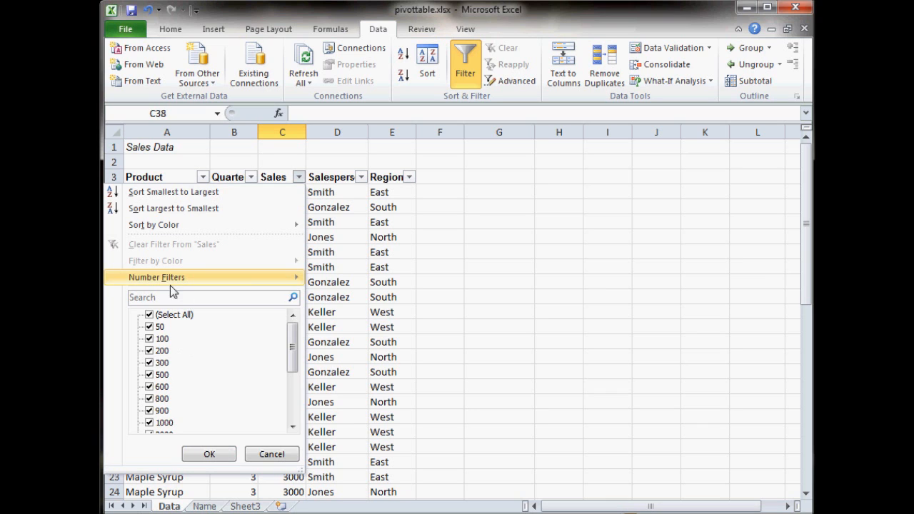
pyautogui.moveTo(163, 279)
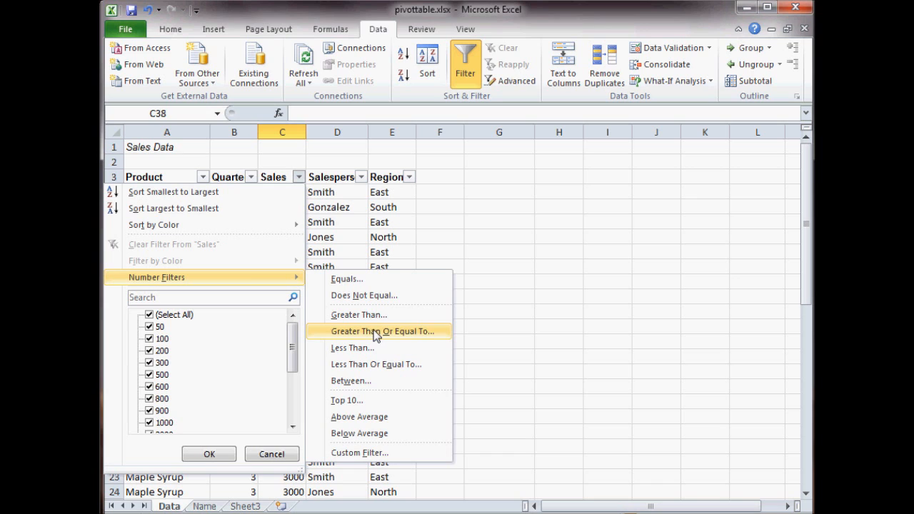
pyautogui.click(364, 452)
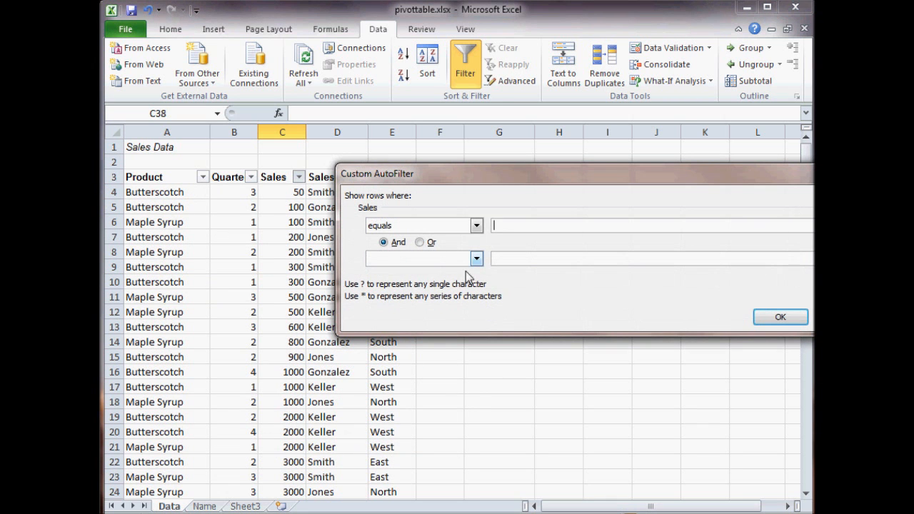
pyautogui.click(476, 226)
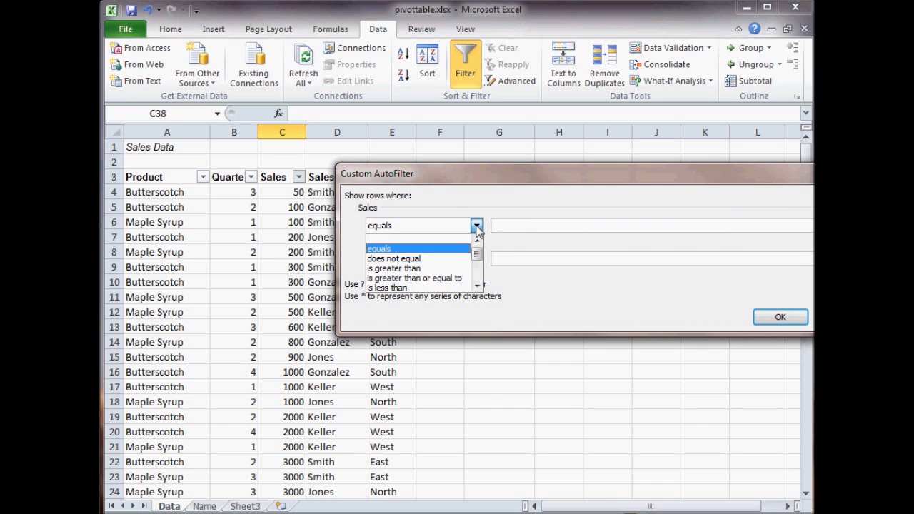
pyautogui.click(461, 278)
pyautogui.moveTo(540, 182); pyautogui.dragTo(427, 174)
pyautogui.click(547, 215)
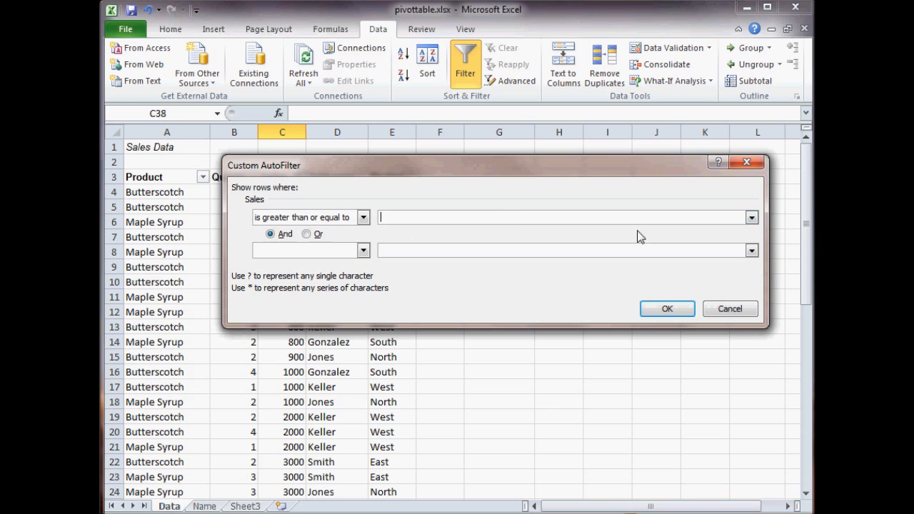
pyautogui.click(752, 217)
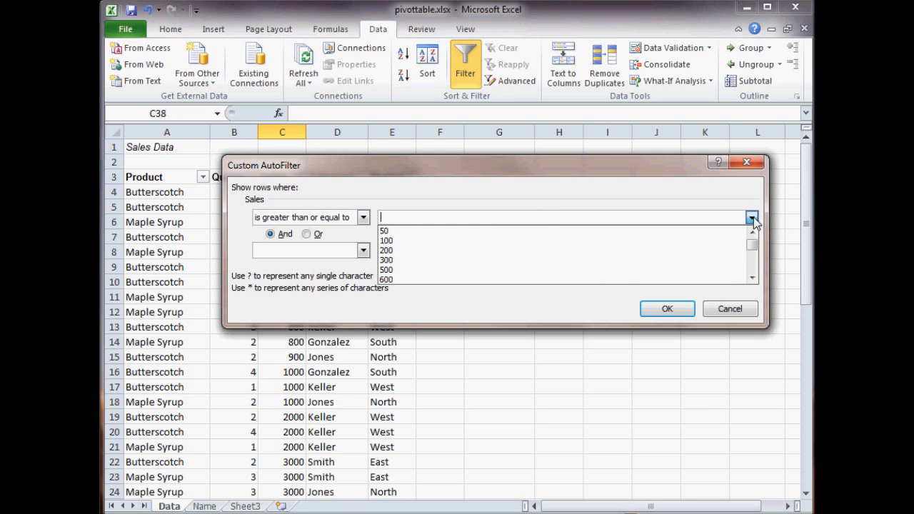
pyautogui.moveTo(753, 244)
pyautogui.mouseDown()
pyautogui.moveTo(757, 264)
pyautogui.moveTo(755, 236)
pyautogui.mouseUp()
pyautogui.write('3000')
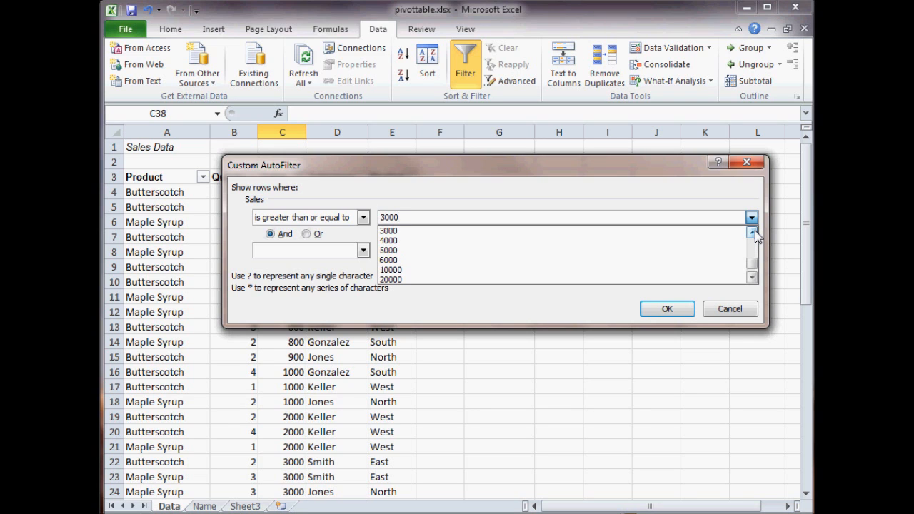
pyautogui.click(754, 230)
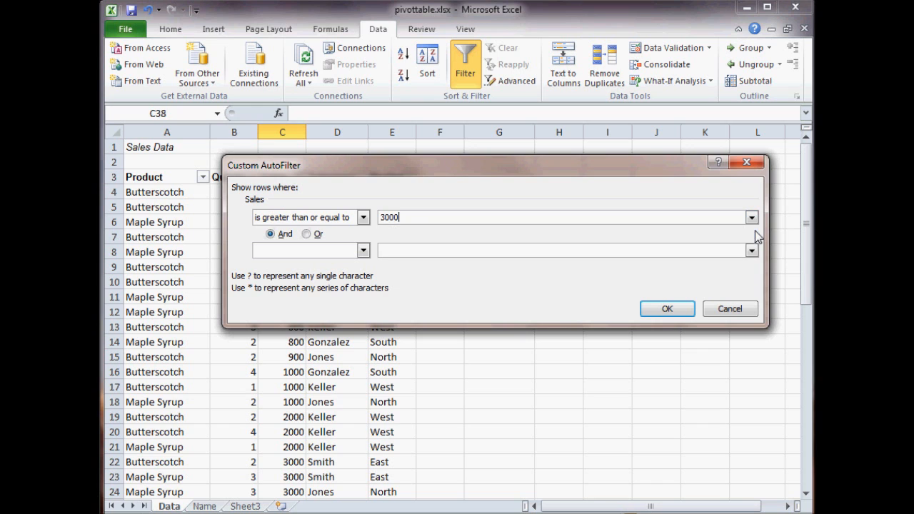
pyautogui.click(675, 310)
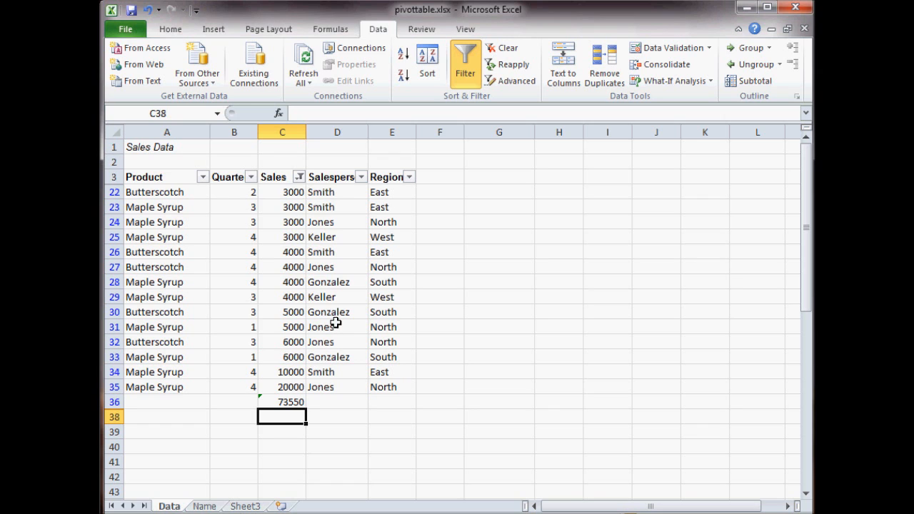
# - Sort the filtered rows by Salesperson from A to Z
pyautogui.click(335, 205)
pyautogui.click(337, 191)
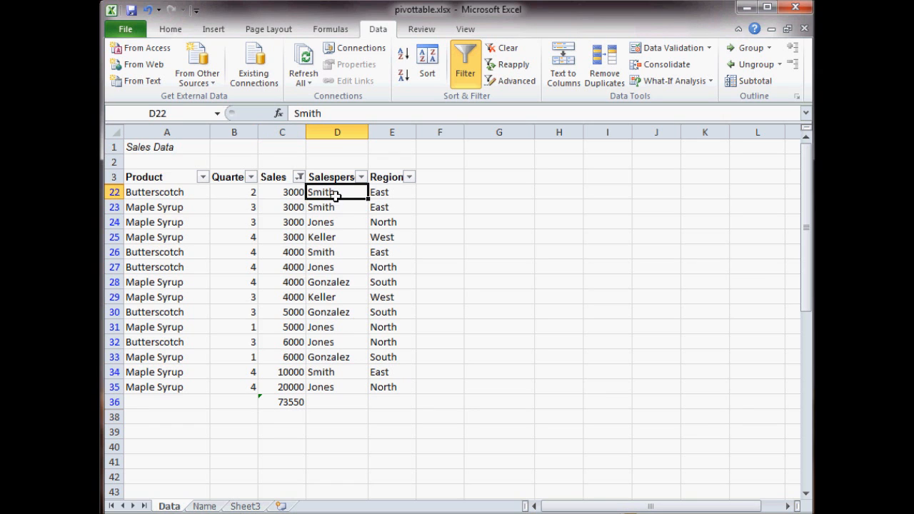
pyautogui.click(404, 58)
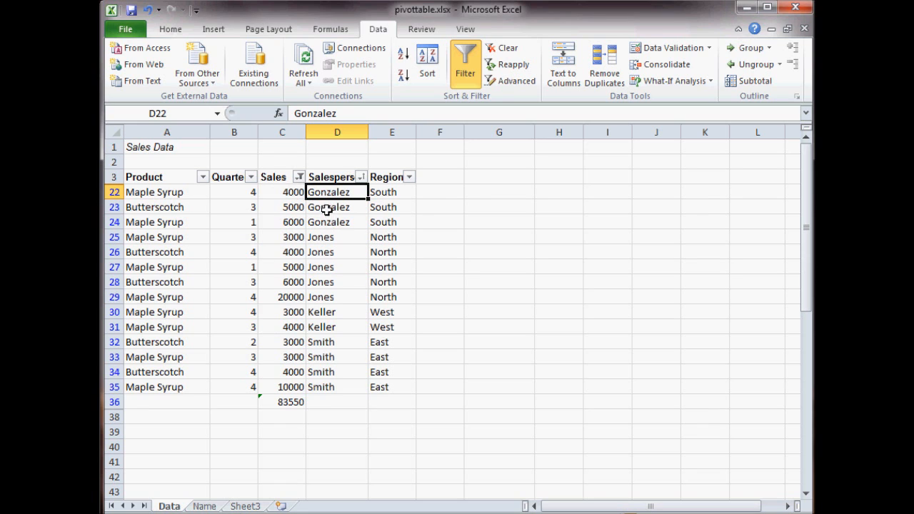
pyautogui.click(361, 176)
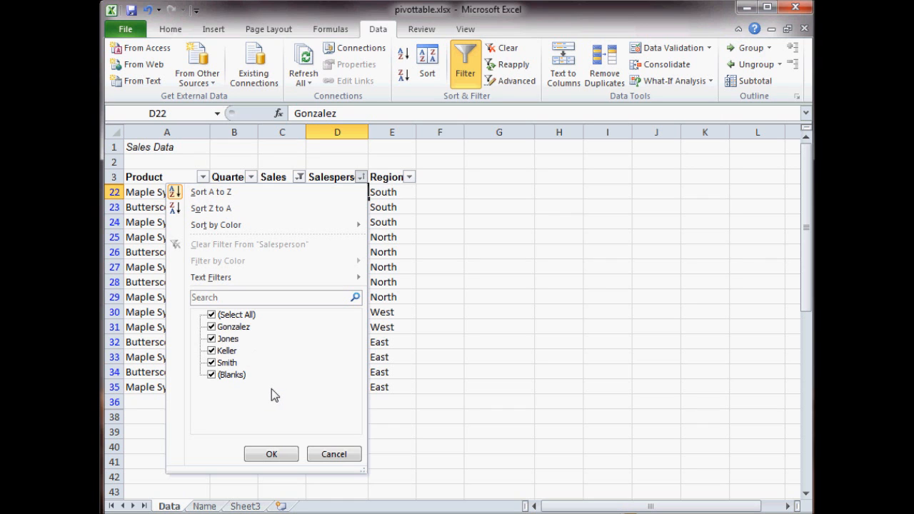
pyautogui.click(328, 454)
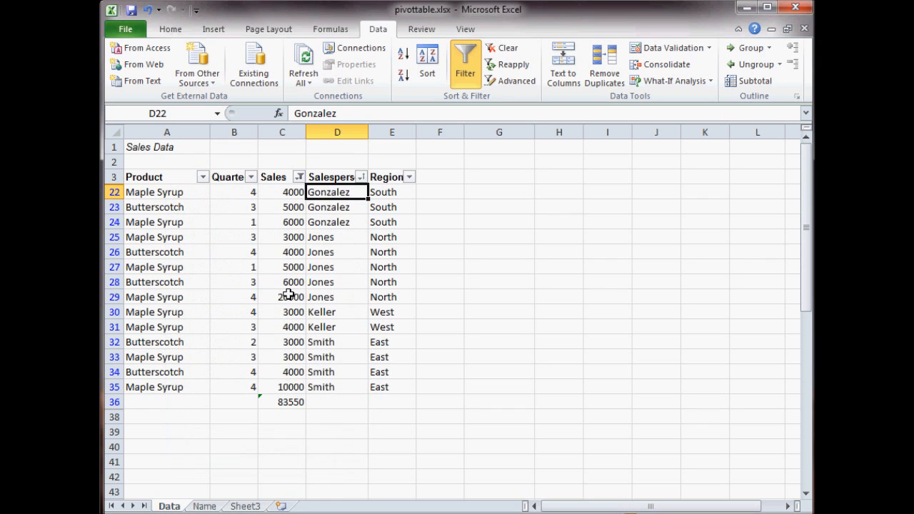
# - Replace the Sales number filter with a Top 10 filter showing the top 10 items
pyautogui.click(299, 177)
pyautogui.moveTo(184, 277)
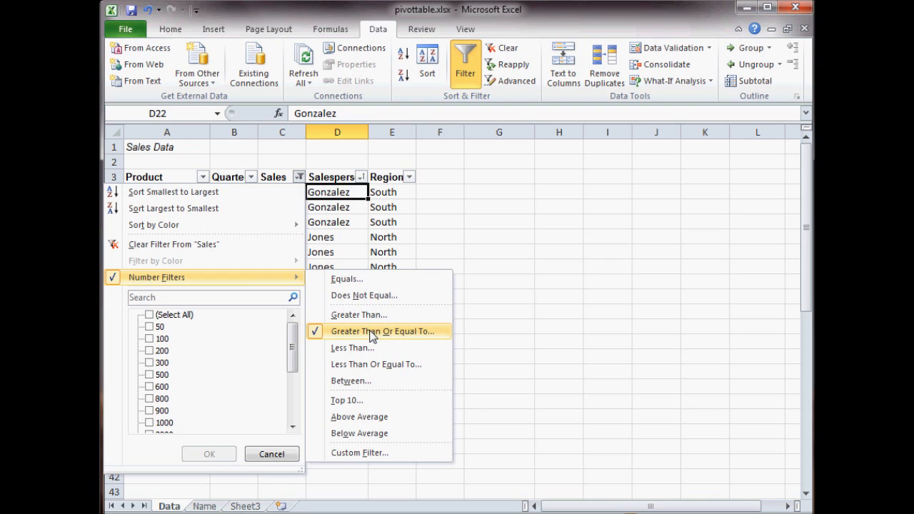
pyautogui.click(354, 400)
pyautogui.click(498, 272)
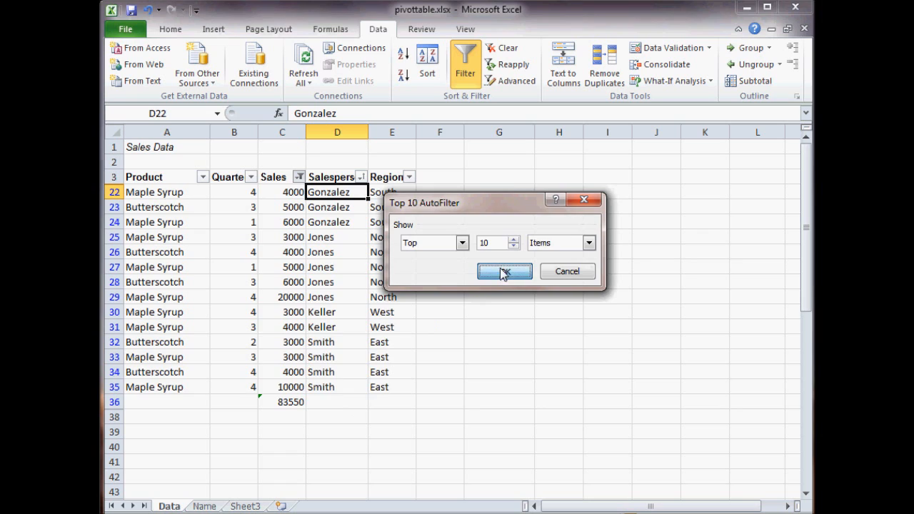